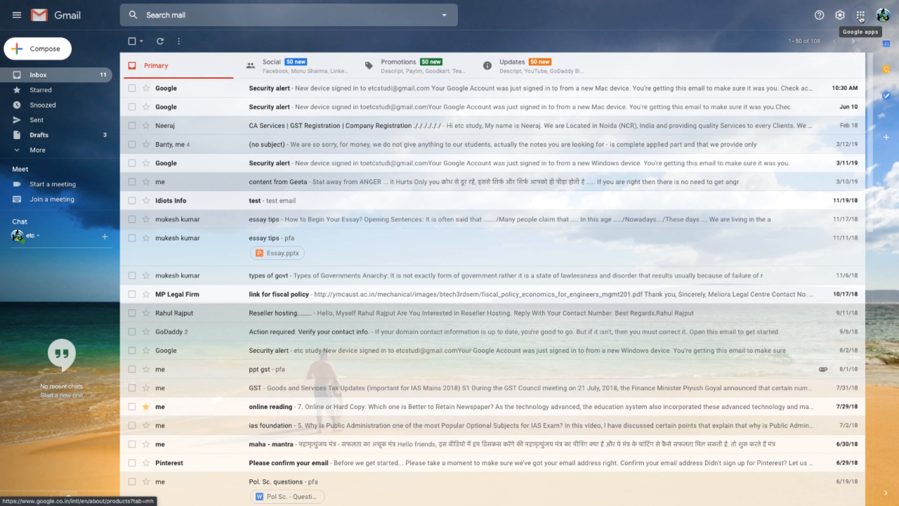
Switch from Gmail to Google Drive and create a new blank Google Sheets spreadsheet.
left_click(861, 18)
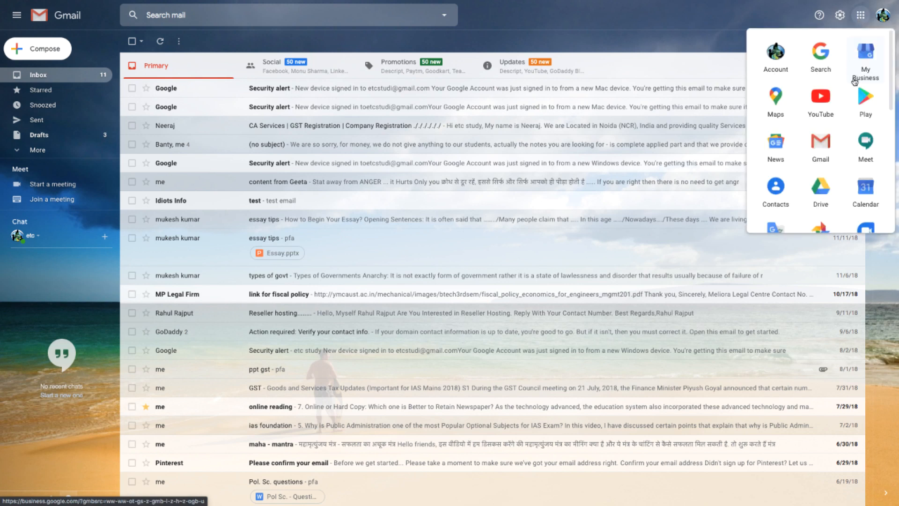
left_click(825, 193)
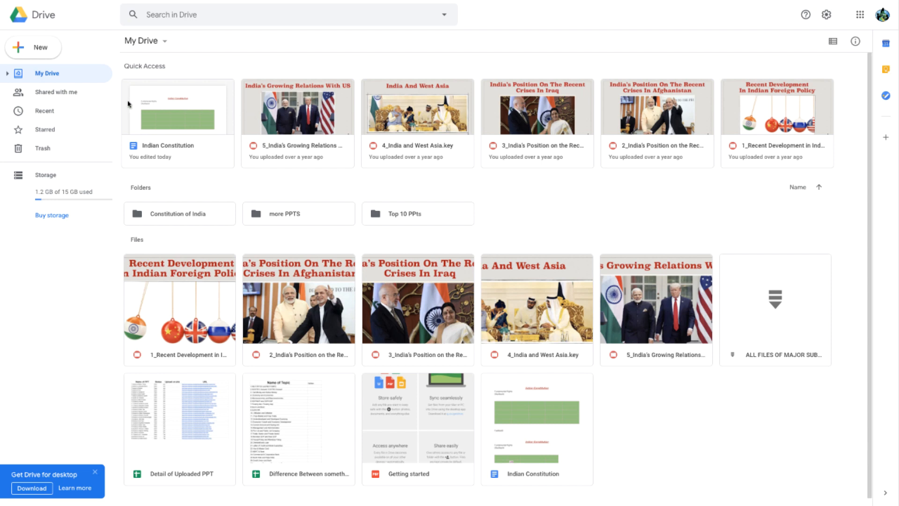
left_click(35, 53)
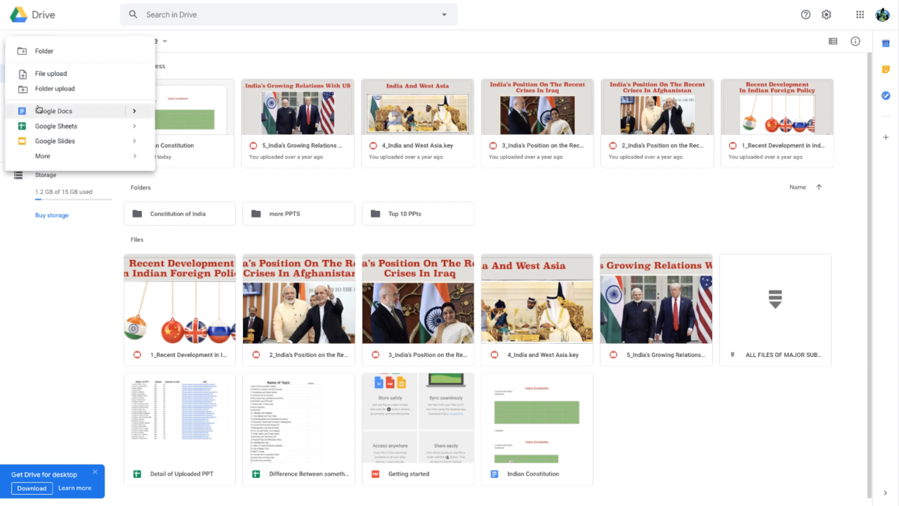
left_click(70, 127)
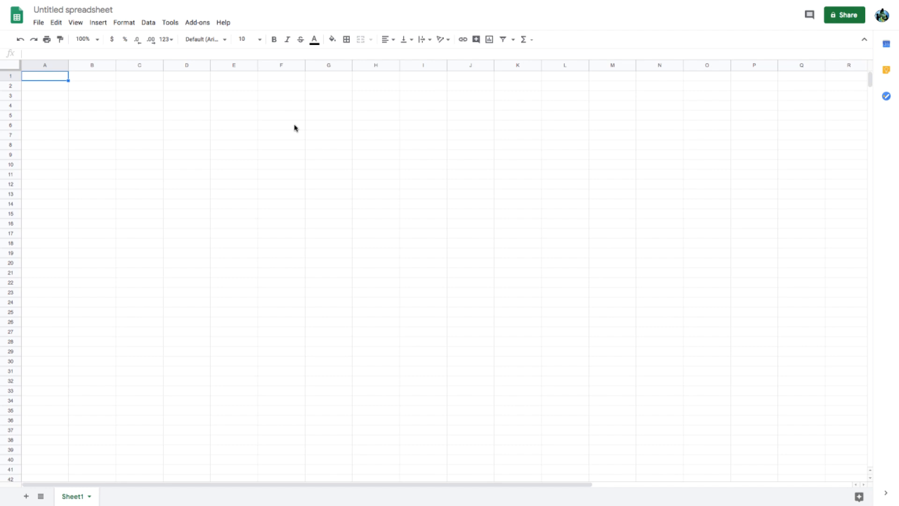
Review the spreadsheet's file, editing and view commands, including the download formats and paste special options.
left_click(39, 23)
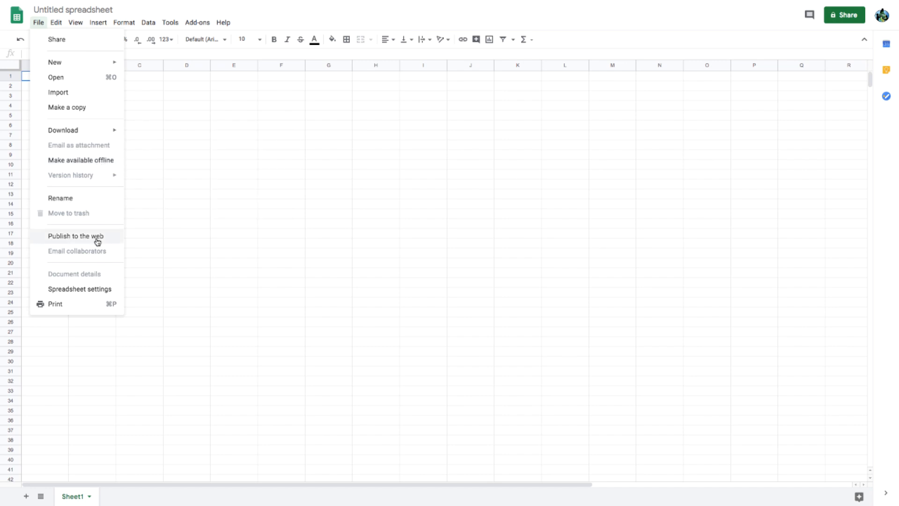
mouse_move(84, 133)
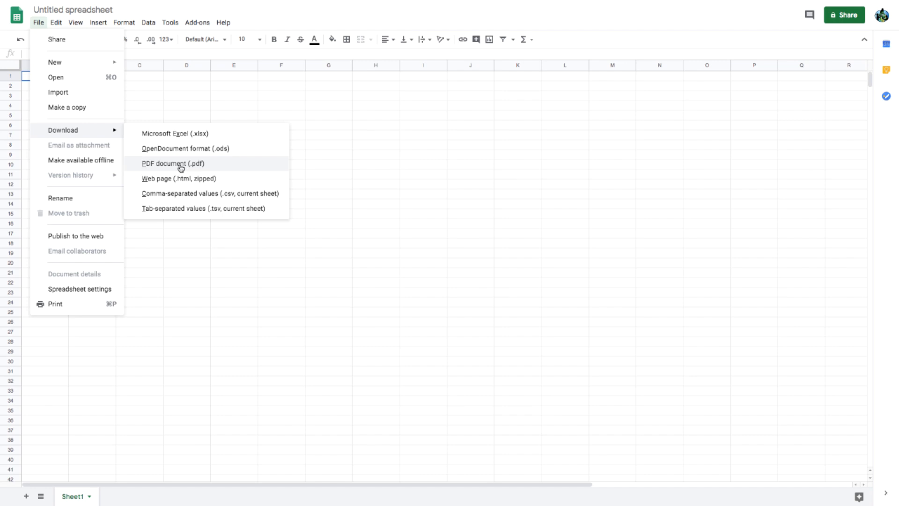
left_click(162, 107)
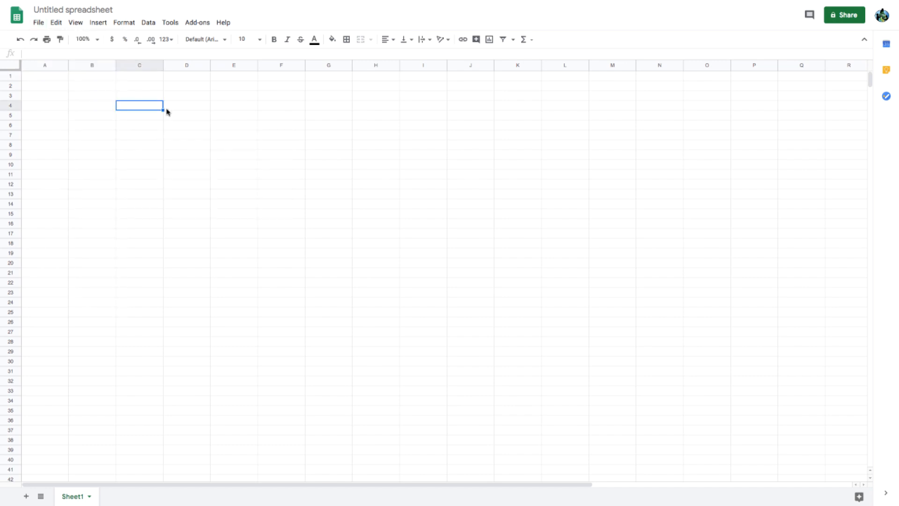
left_click(55, 23)
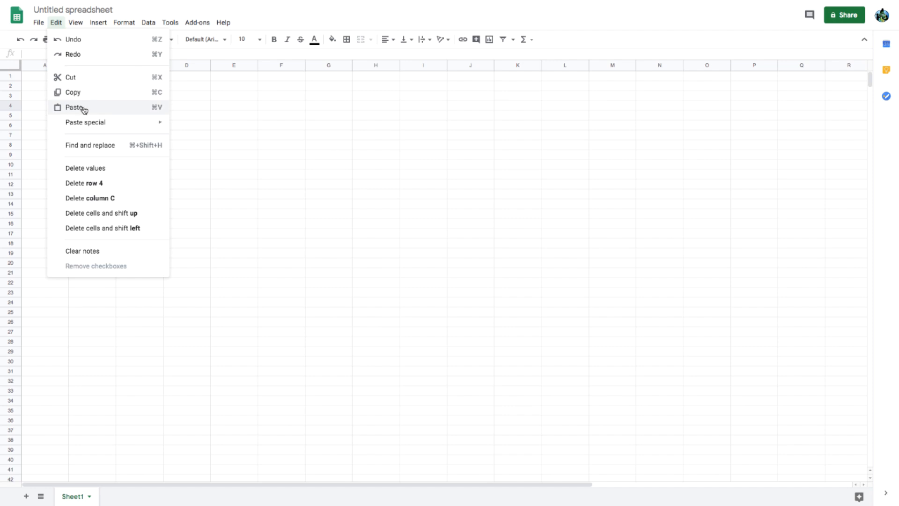
mouse_move(118, 125)
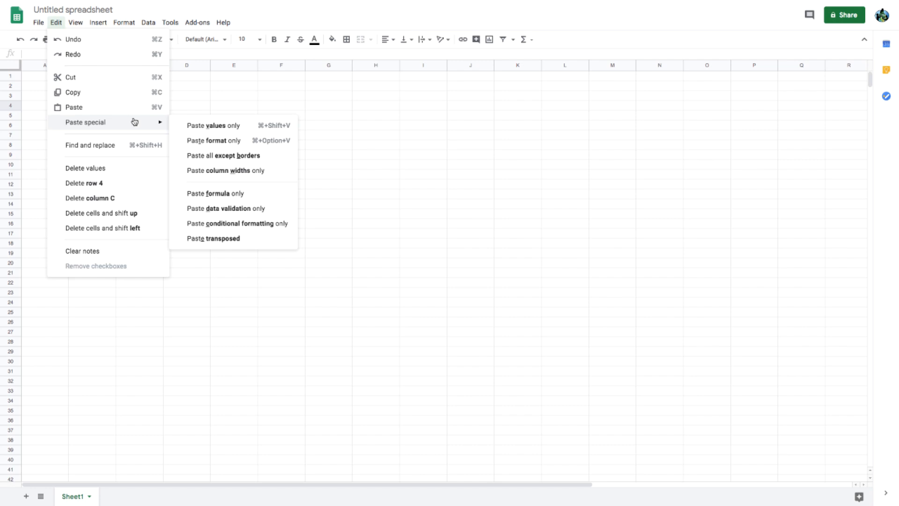
left_click(198, 87)
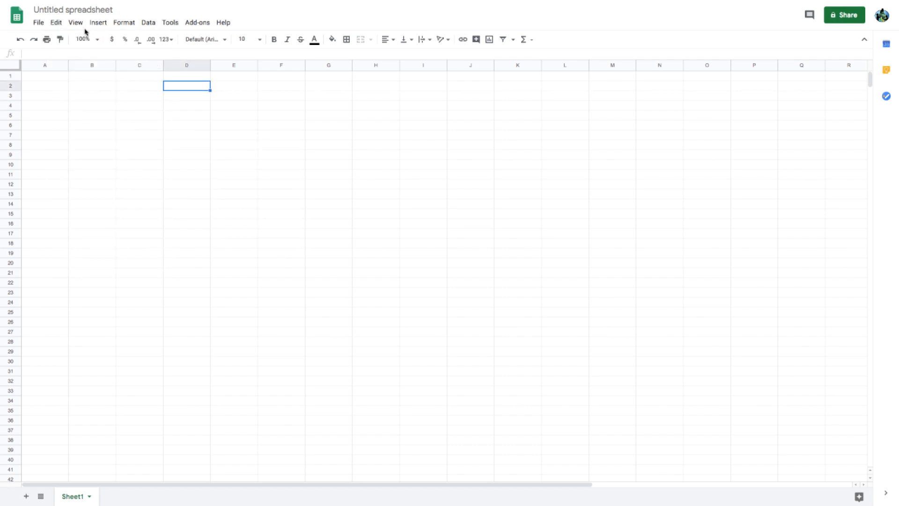
left_click(75, 22)
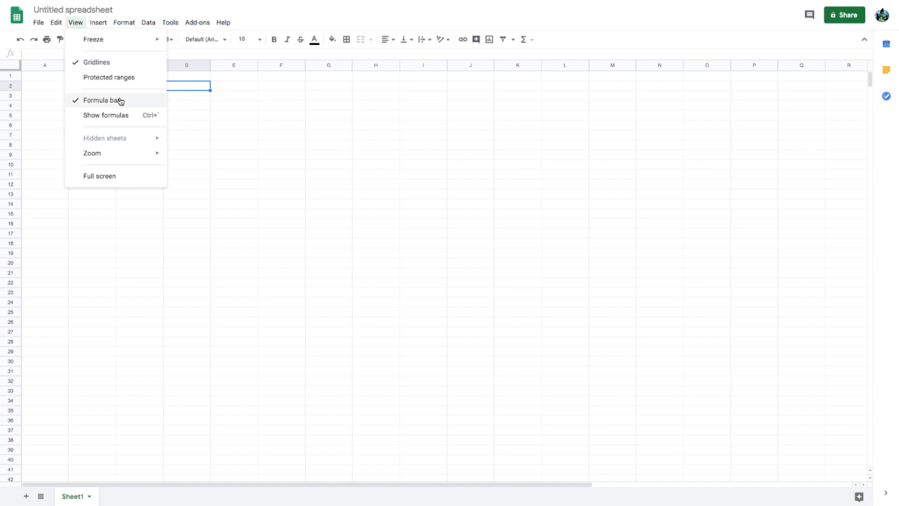
left_click(194, 99)
Review the available insert, formatting, data, tool and add-on commands, including the number formats.
left_click(98, 23)
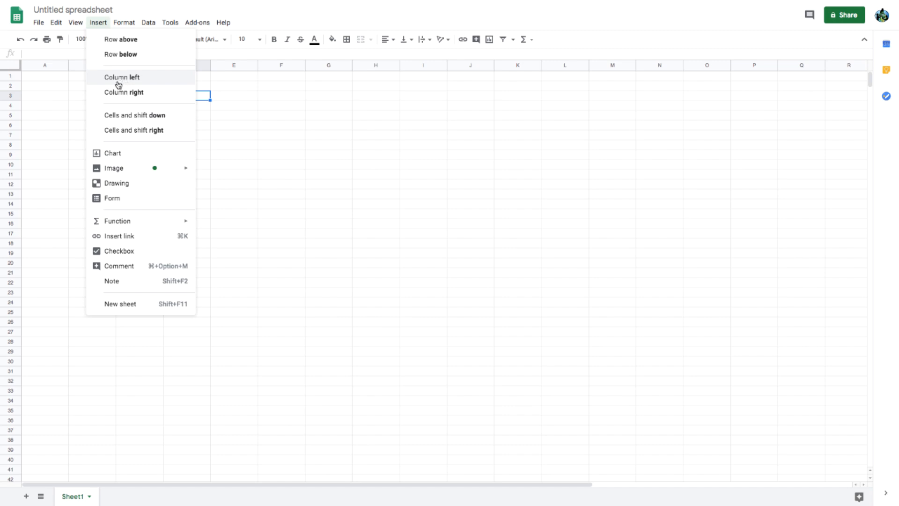
mouse_move(125, 175)
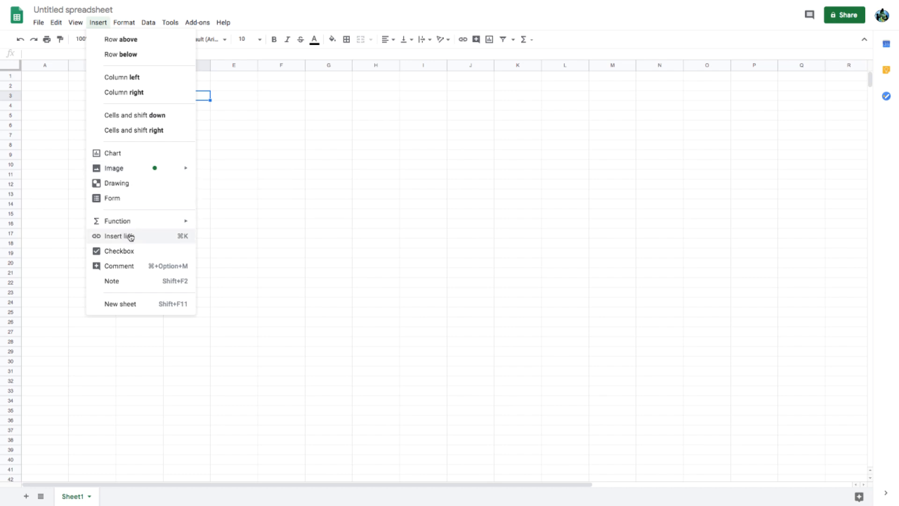
left_click(126, 28)
left_click(125, 27)
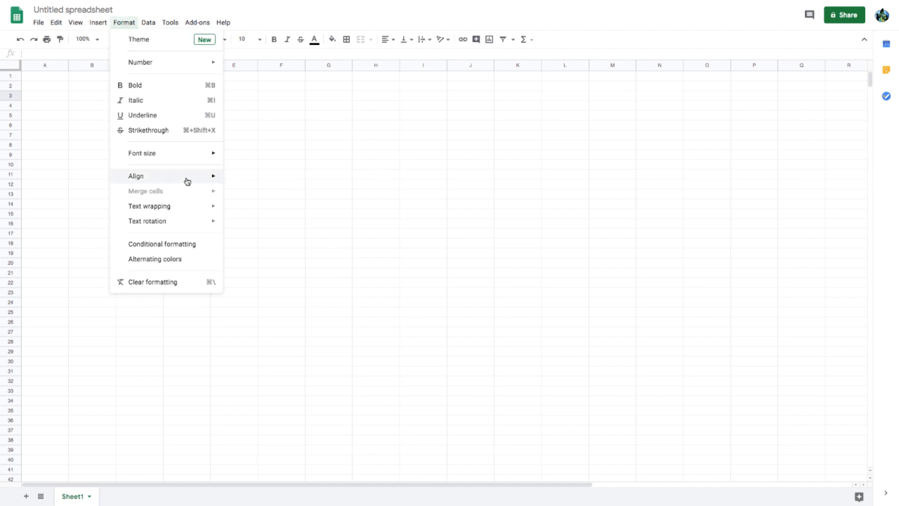
mouse_move(137, 65)
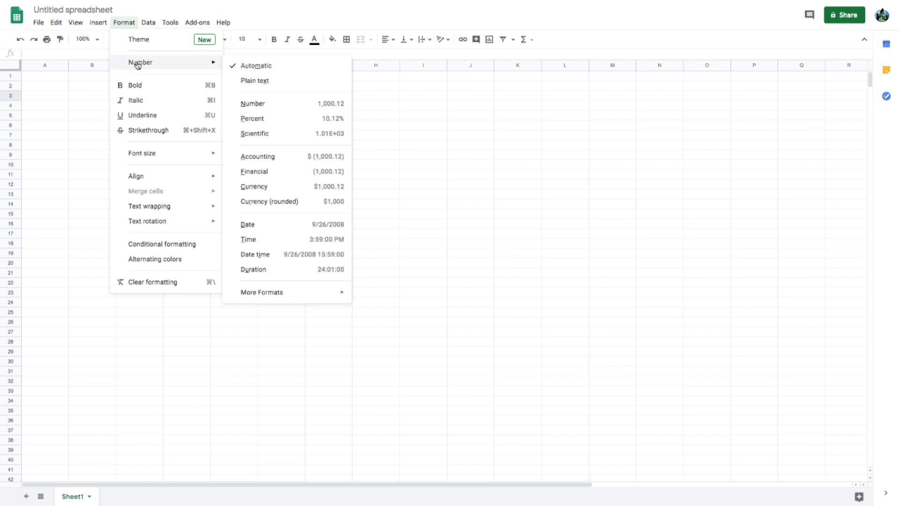
left_click(150, 26)
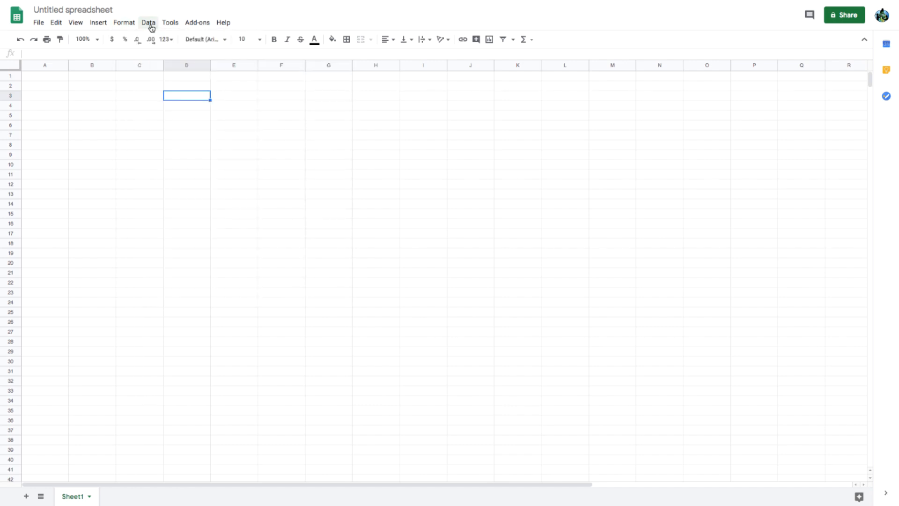
left_click(150, 25)
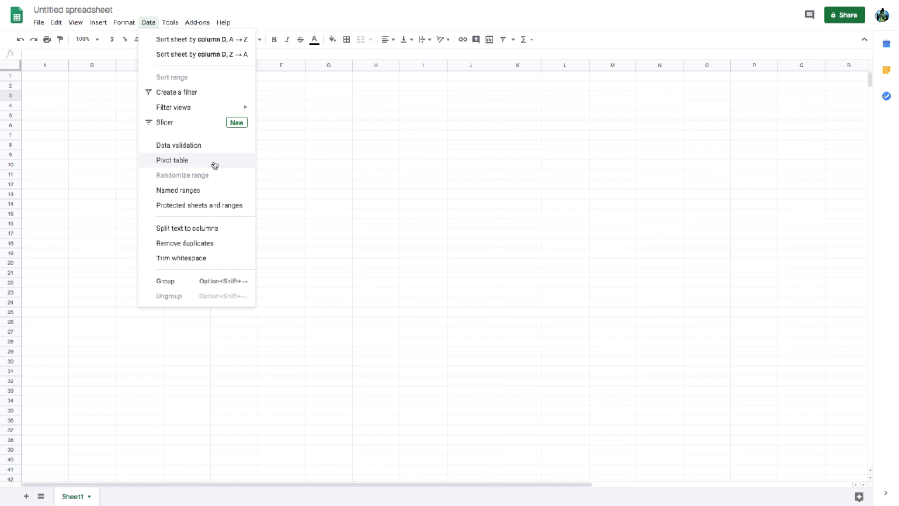
left_click(170, 26)
left_click(172, 27)
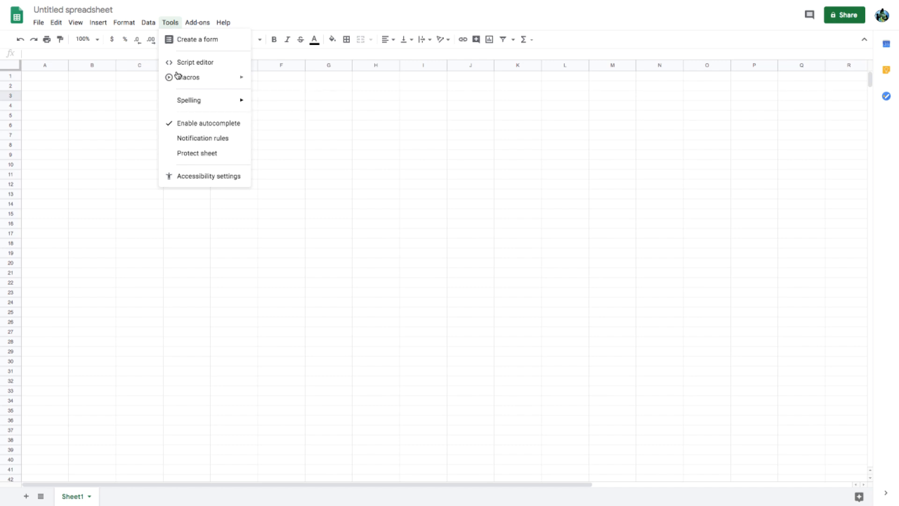
left_click(197, 24)
left_click(196, 23)
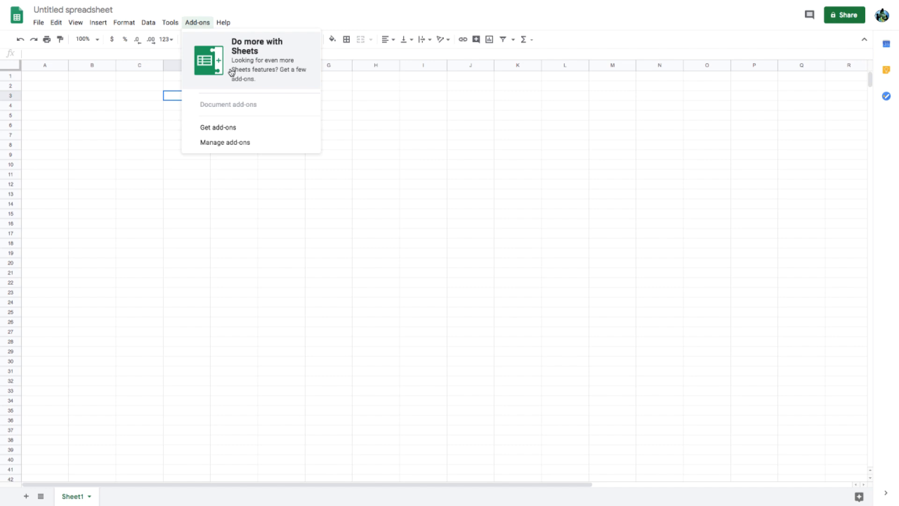
left_click(291, 16)
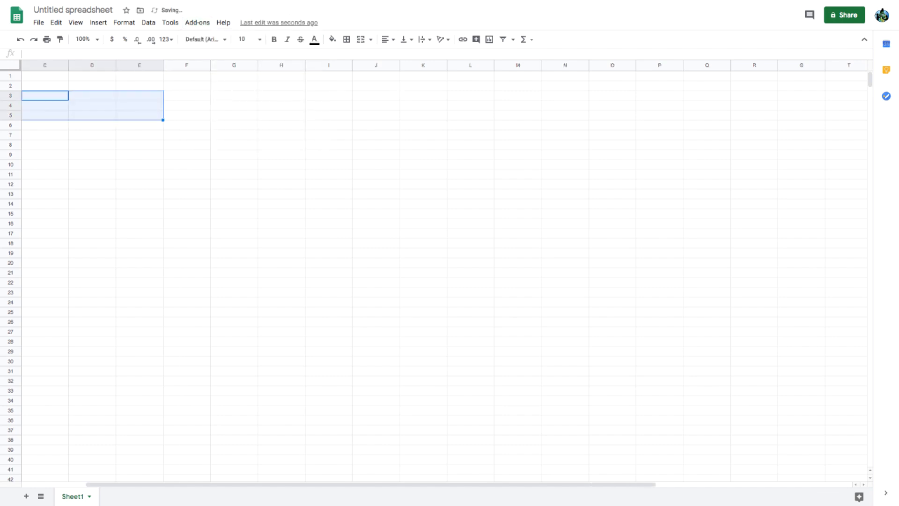
Enter the column headings "Peson Name" in cell C4 and "Height (in CM)" in cell D4.
left_click(157, 116)
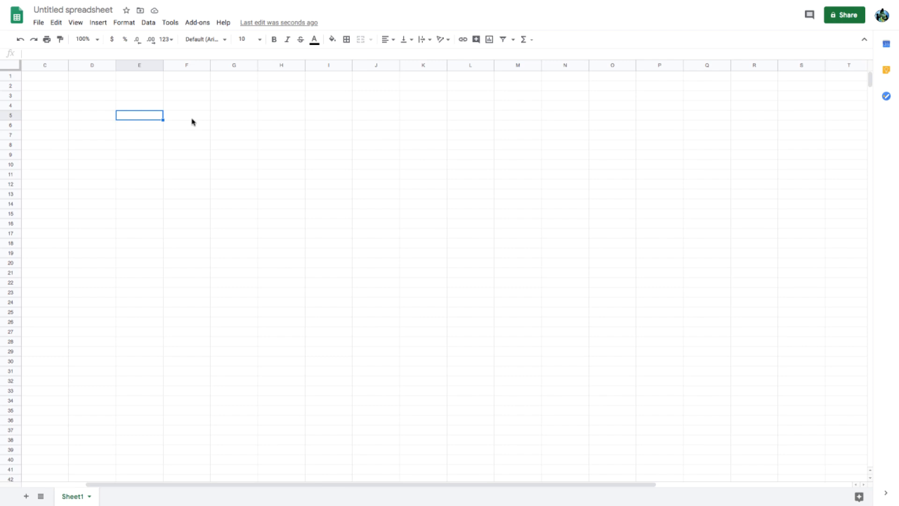
left_click(53, 110)
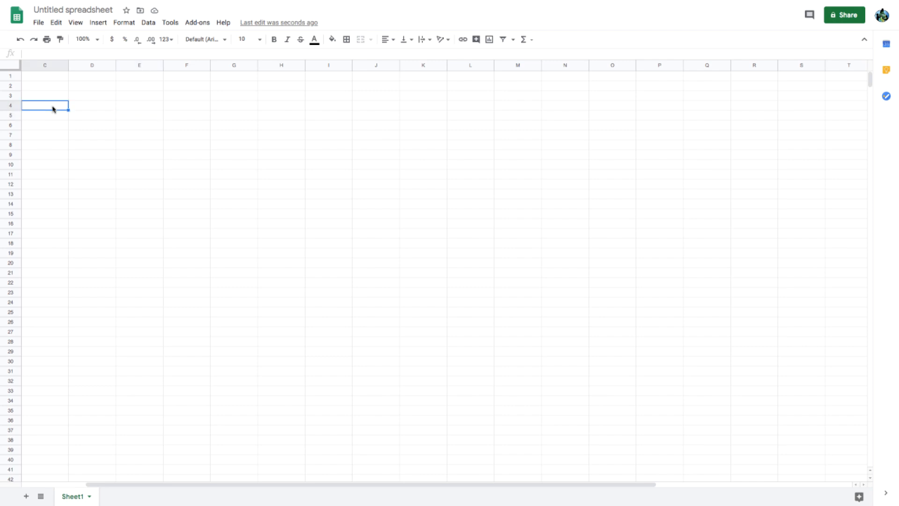
type("Peson Name")
left_click(84, 108)
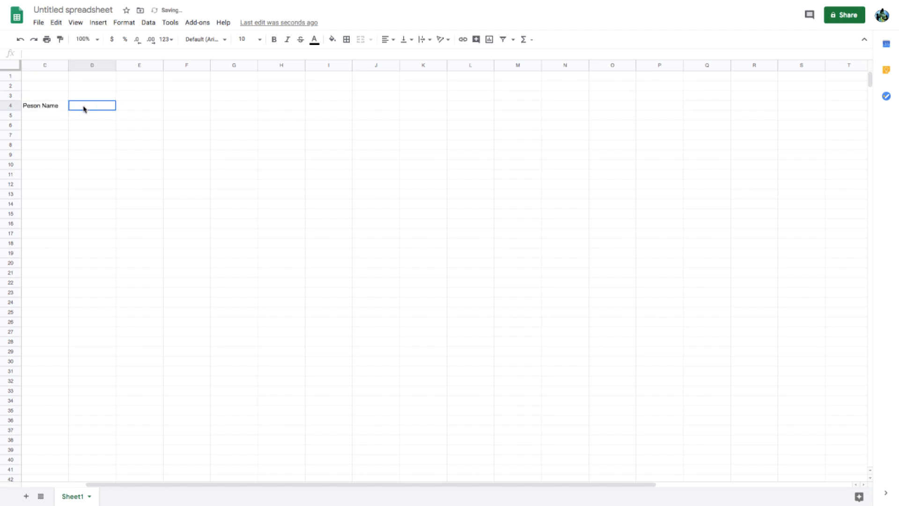
type("Height (in")
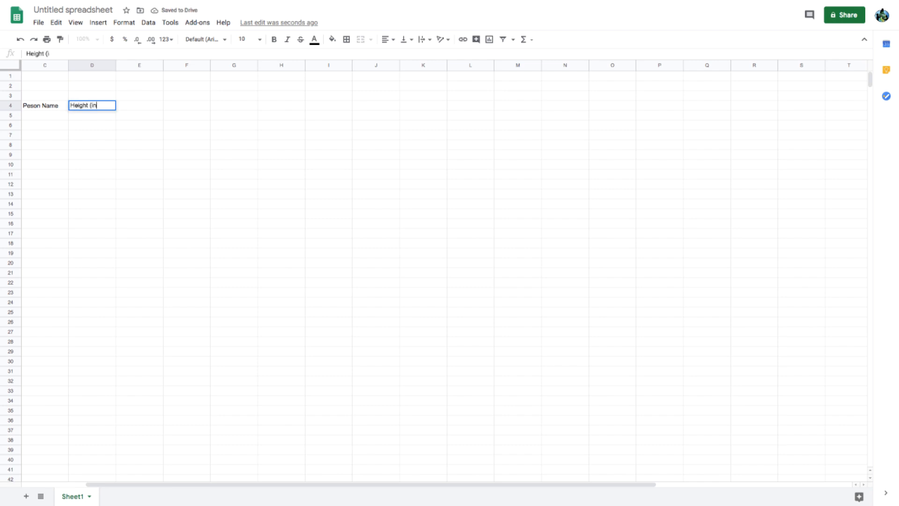
type(" CM)")
Enter the first two people's names in C5 and C6, with heights 165 in D5 and 191 in D6.
left_click(55, 117)
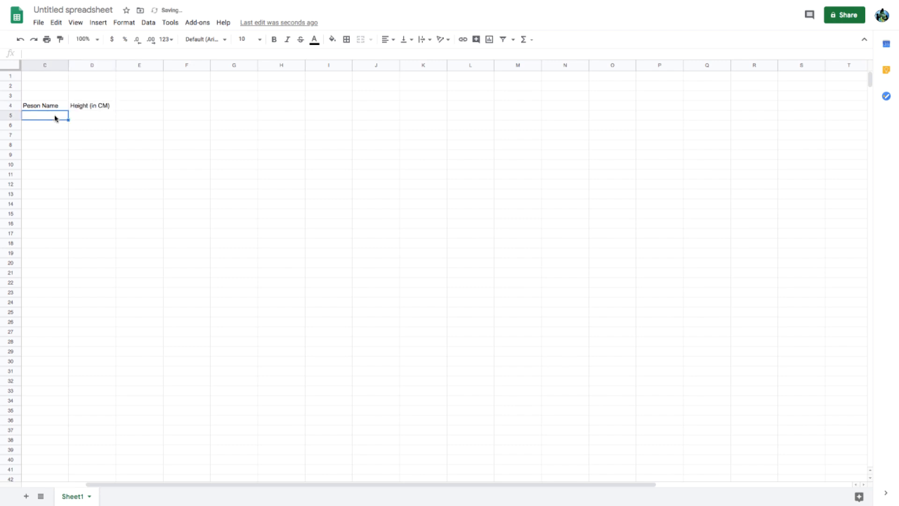
type("Ram")
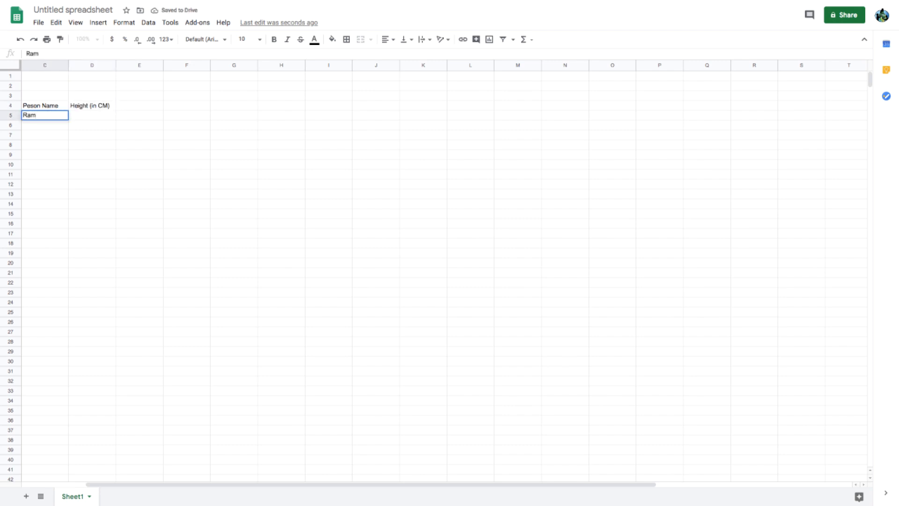
left_click(85, 118)
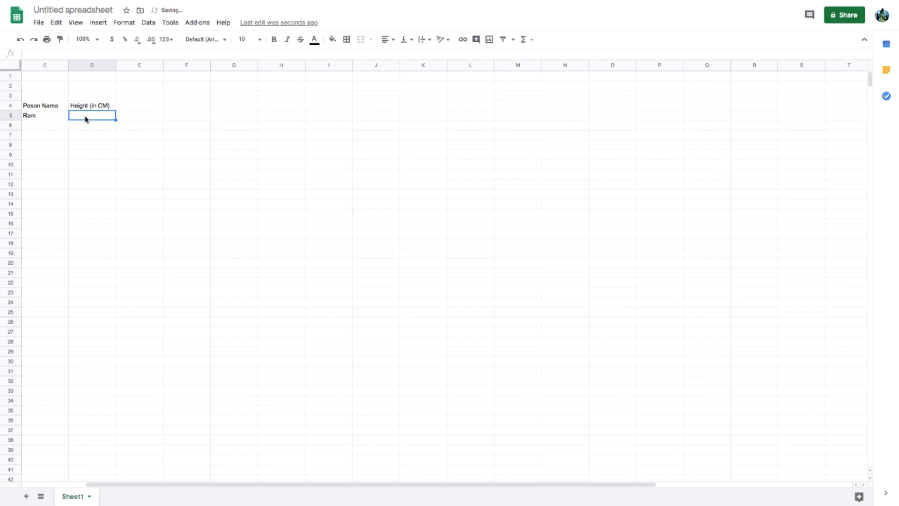
type("165")
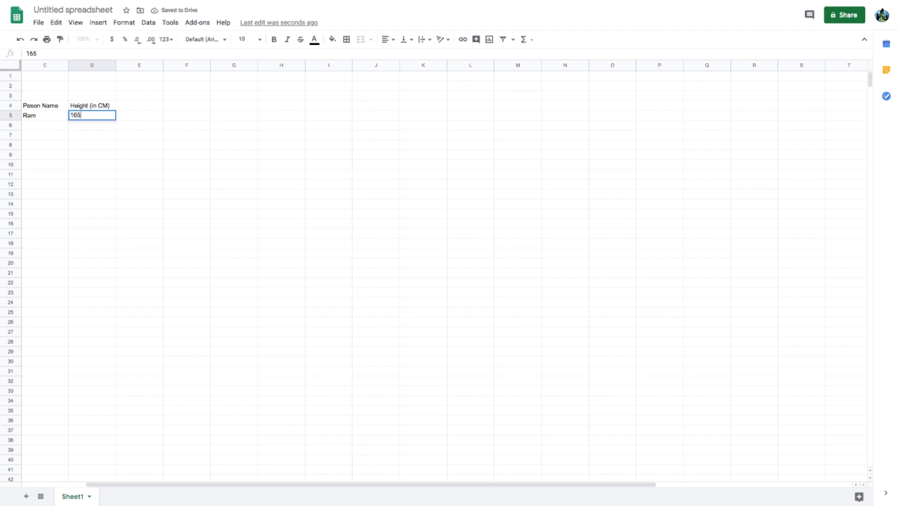
left_click(46, 126)
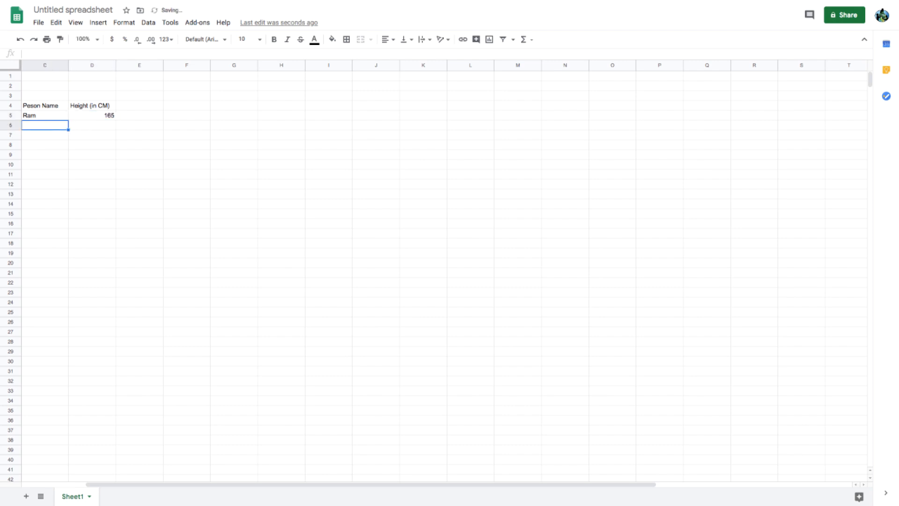
type("Shyam")
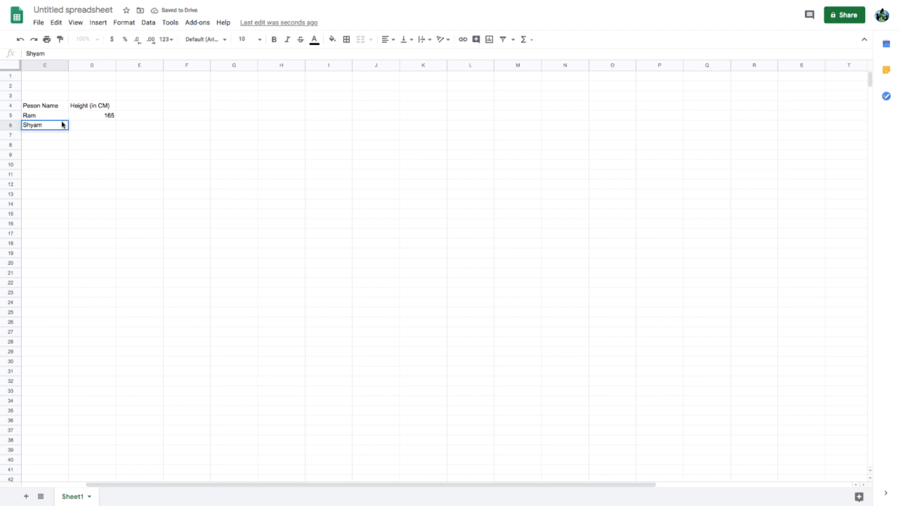
left_click(84, 126)
type("191")
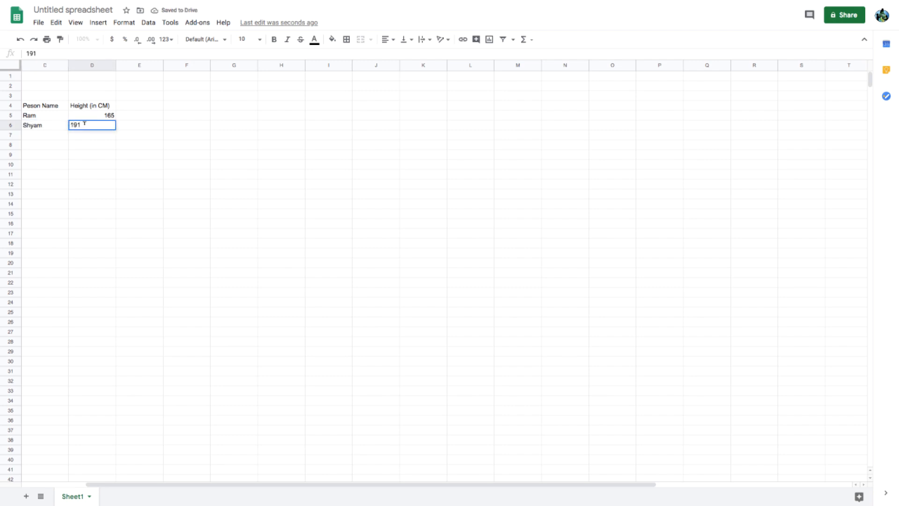
Enter the third and fourth people's names in C7 and C8, with heights 176 in D7 and 185 in D8.
left_click(40, 137)
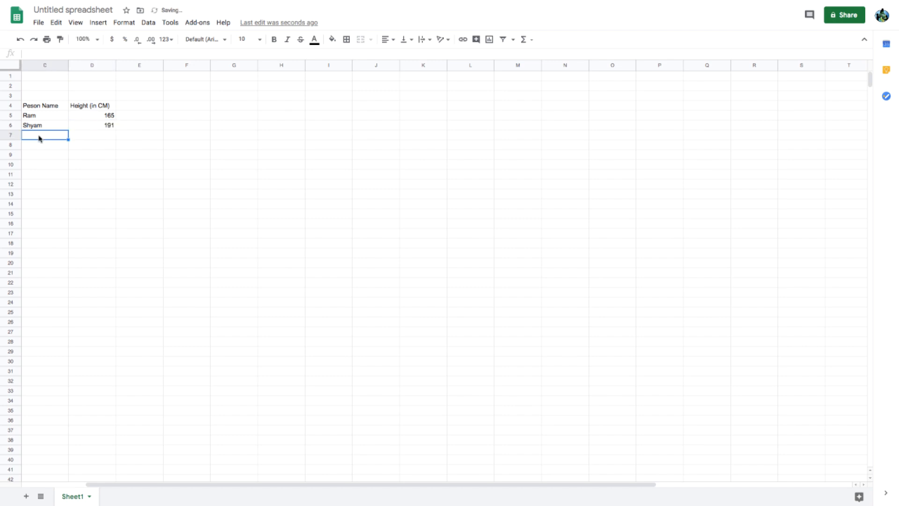
type("Mohan")
left_click(85, 138)
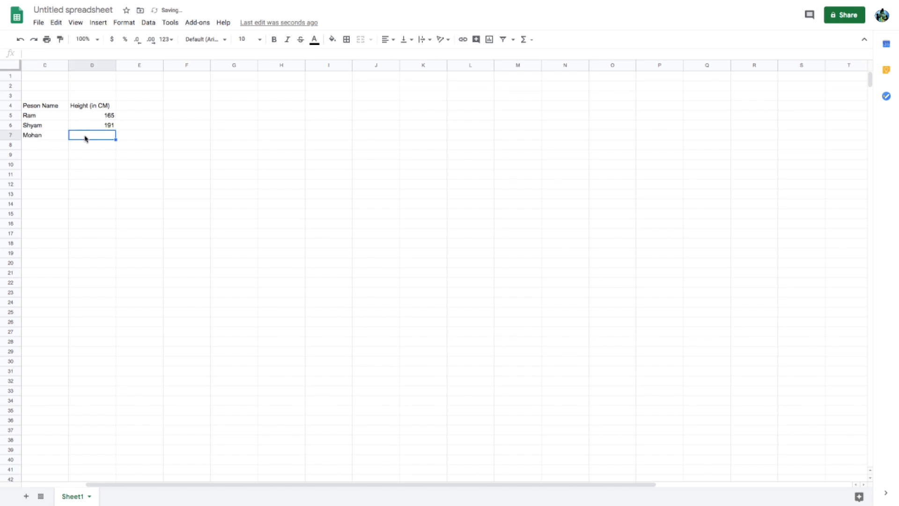
type("176")
left_click(47, 146)
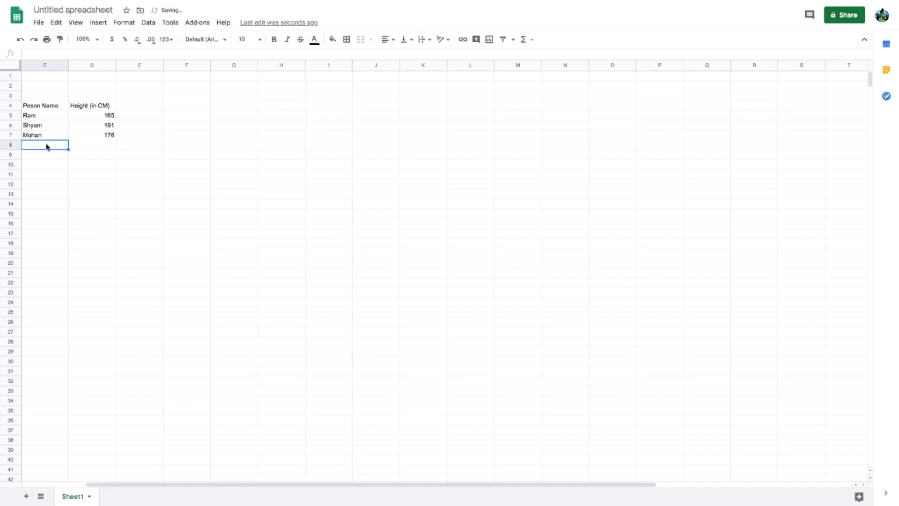
type("Sohan")
left_click(88, 148)
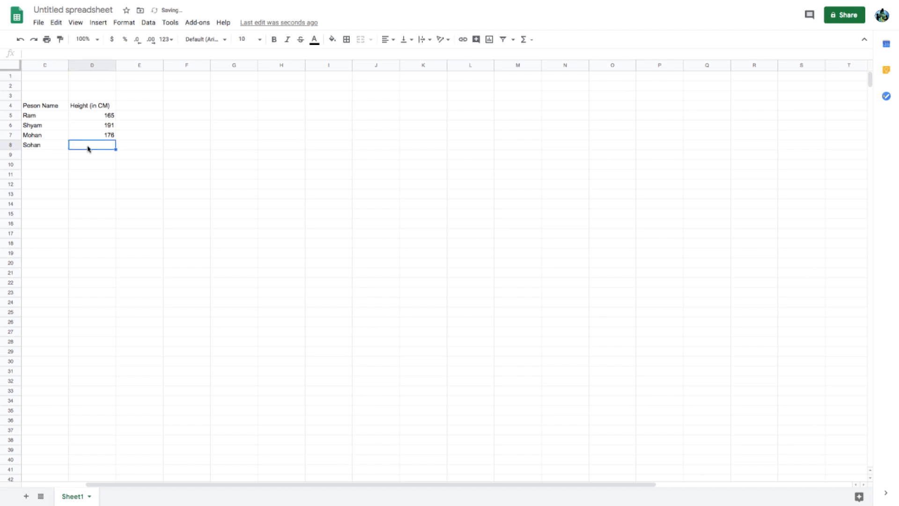
type("185")
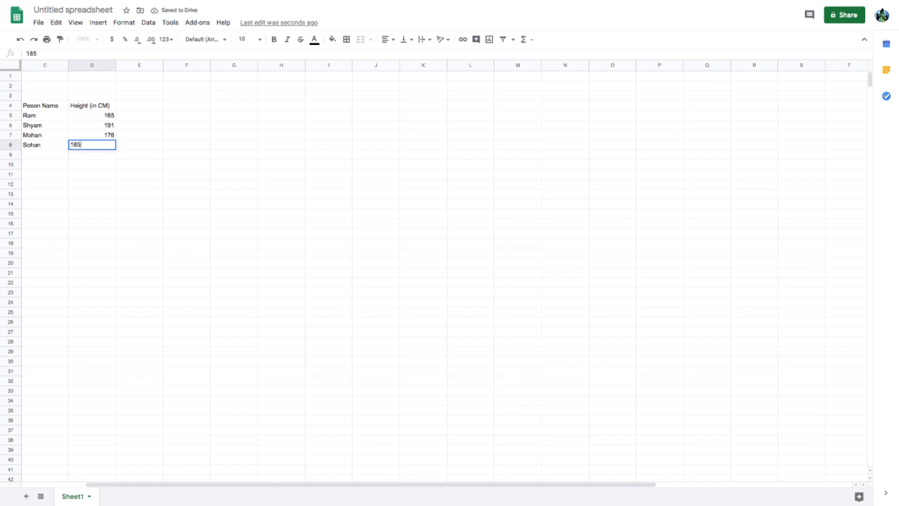
Enter the fifth person's name in C9 and the height 155 in D9.
left_click(41, 157)
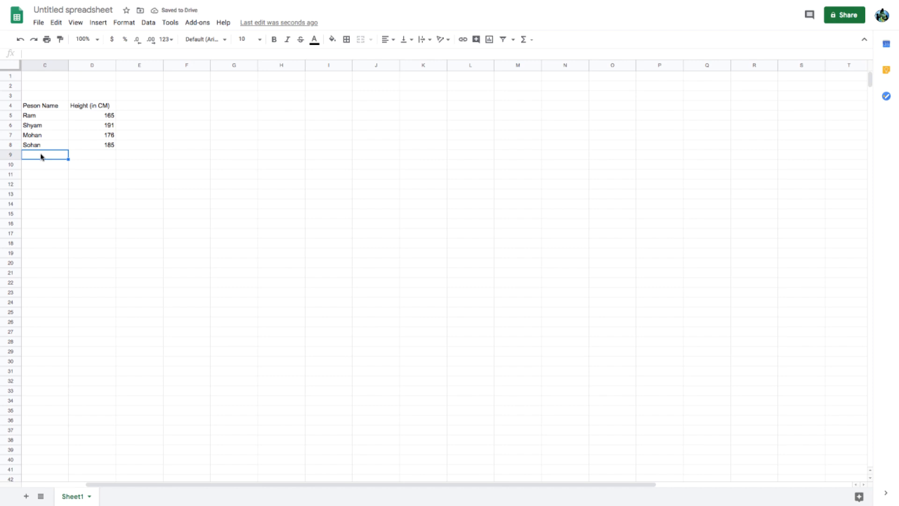
type("Rohan")
left_click(109, 155)
type("1")
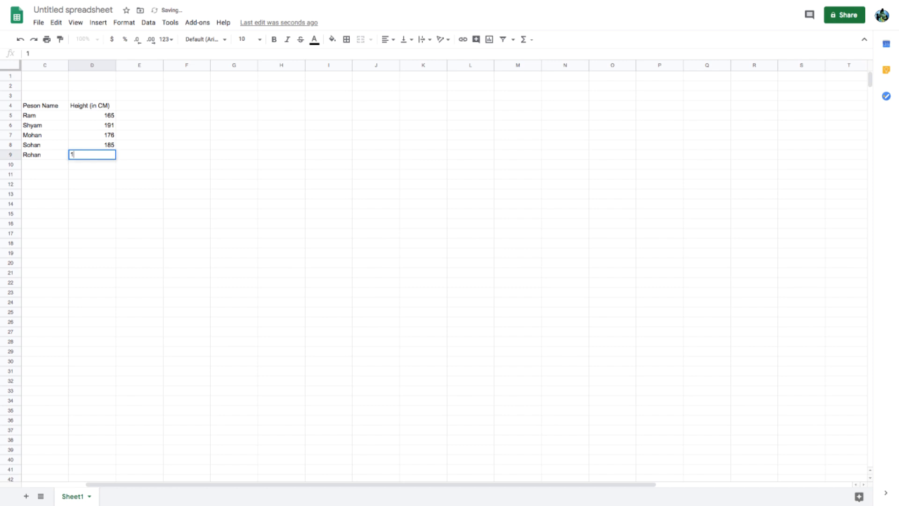
type("55")
left_click(46, 165)
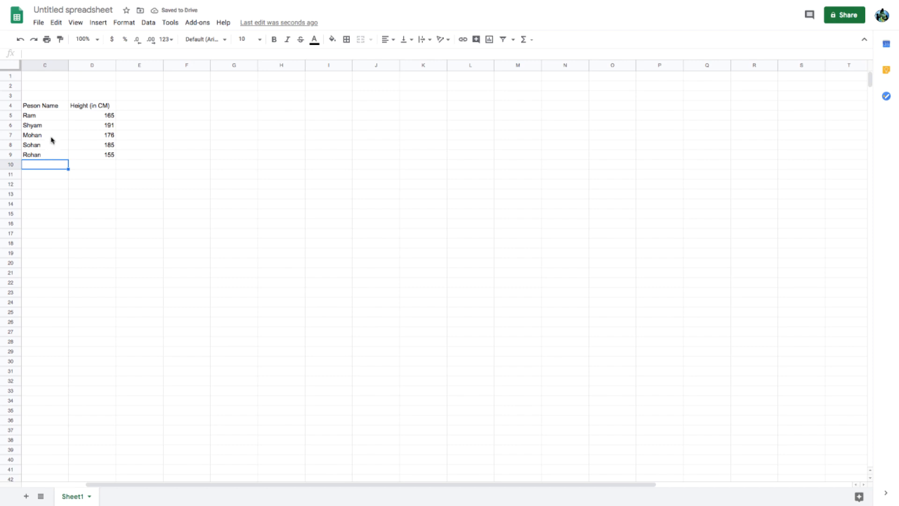
Insert a chart from the name and height table in C4:D9.
left_click(62, 108)
left_click_drag(62, 109, 93, 155)
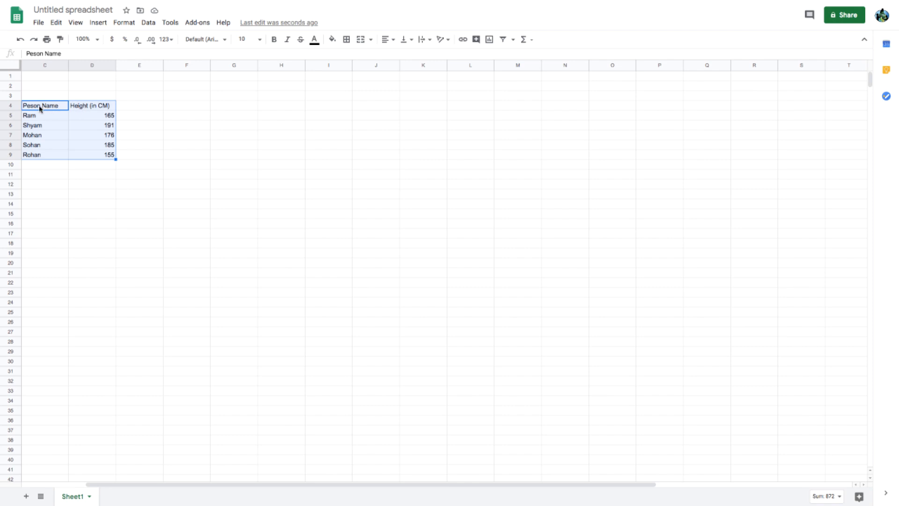
left_click(98, 24)
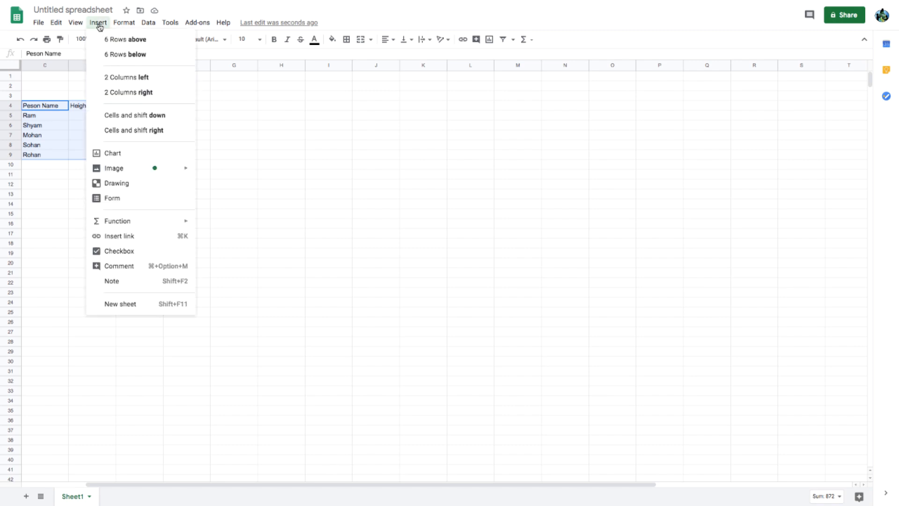
left_click(117, 157)
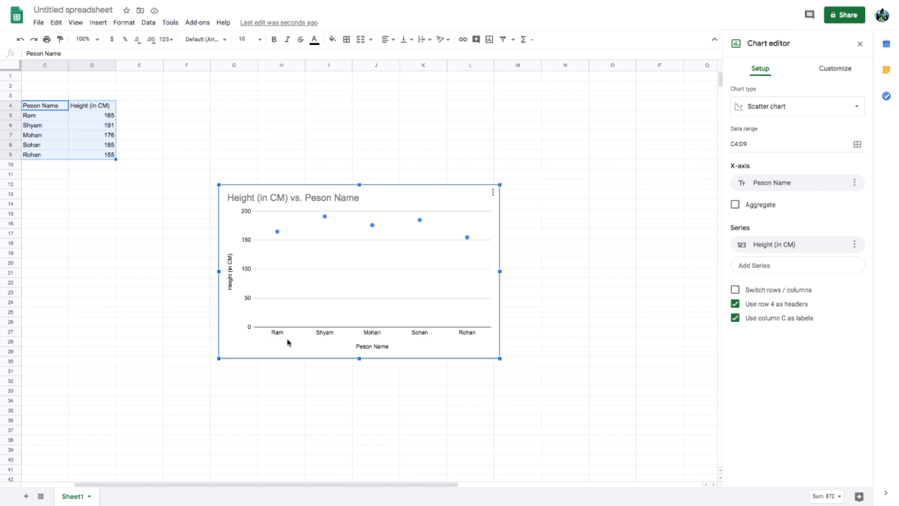
Correct the spelling of the column heading in C4 to "Person Name".
left_click(31, 108)
double_click(31, 105)
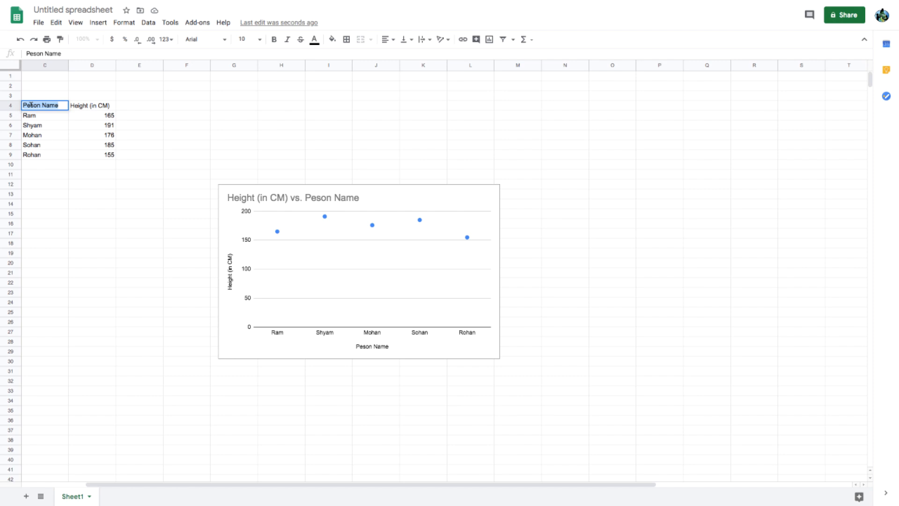
left_click(37, 104)
type("r")
left_click(50, 136)
Open the height chart for editing and look at its available commands, gridline settings and title settings.
left_click(317, 244)
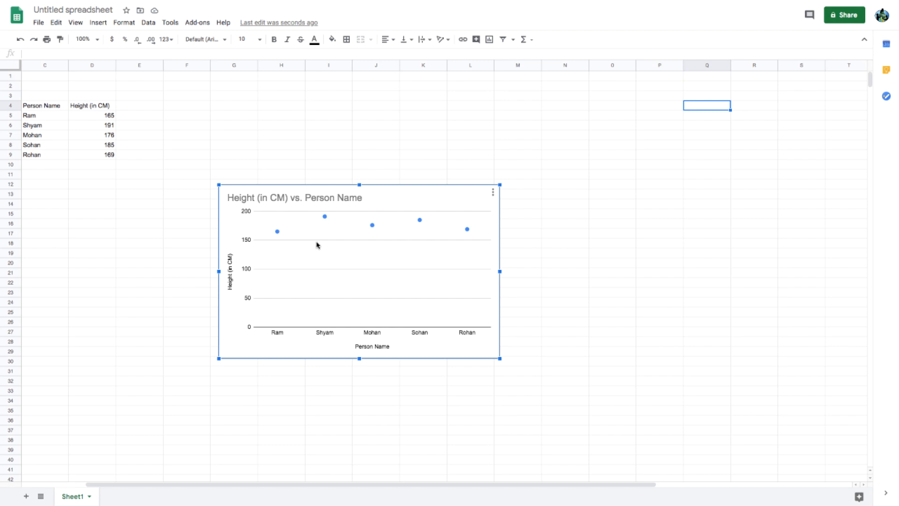
left_click(494, 193)
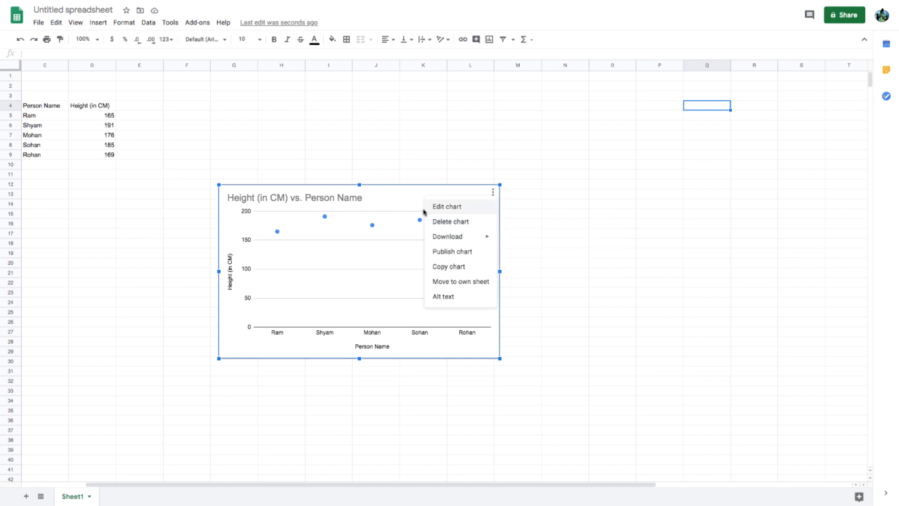
left_click(383, 252)
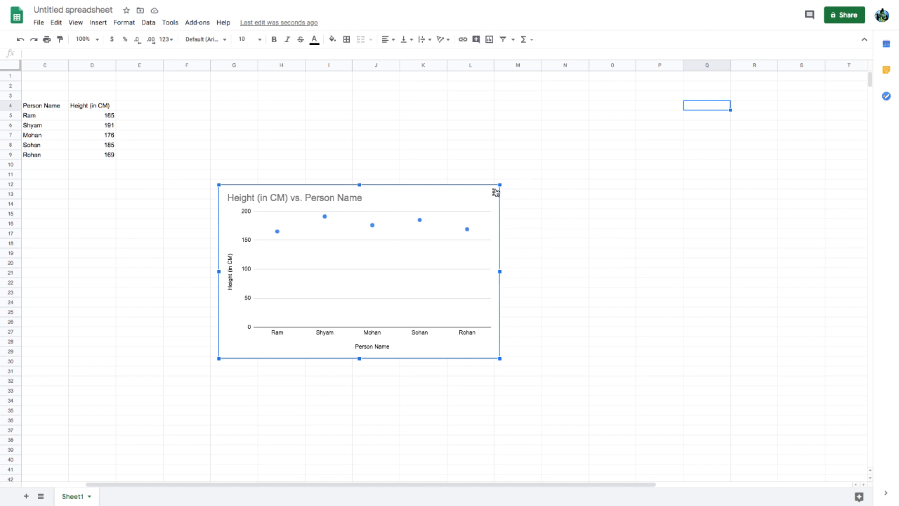
double_click(351, 245)
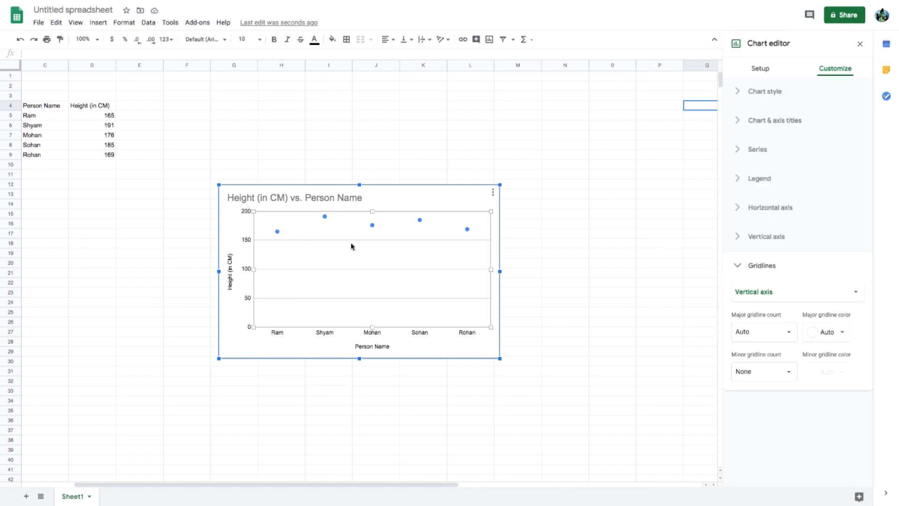
left_click(406, 198)
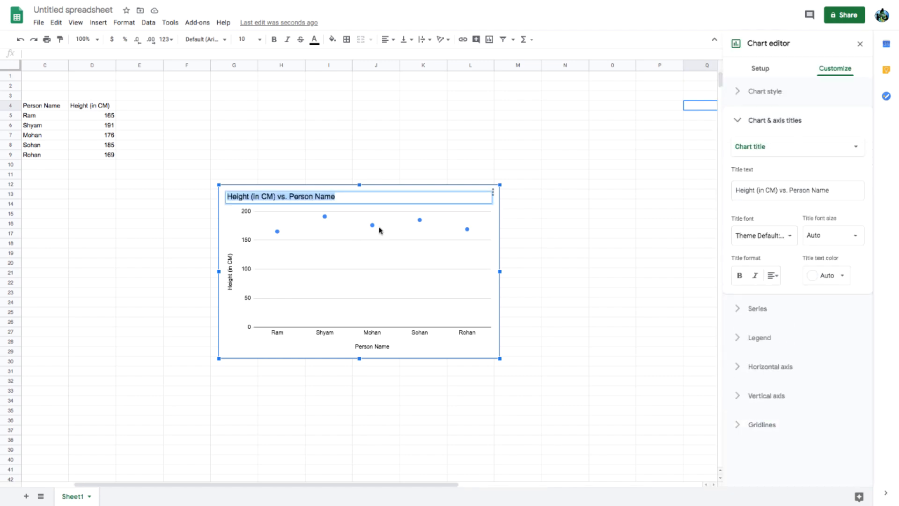
left_click(386, 253)
left_click(229, 341)
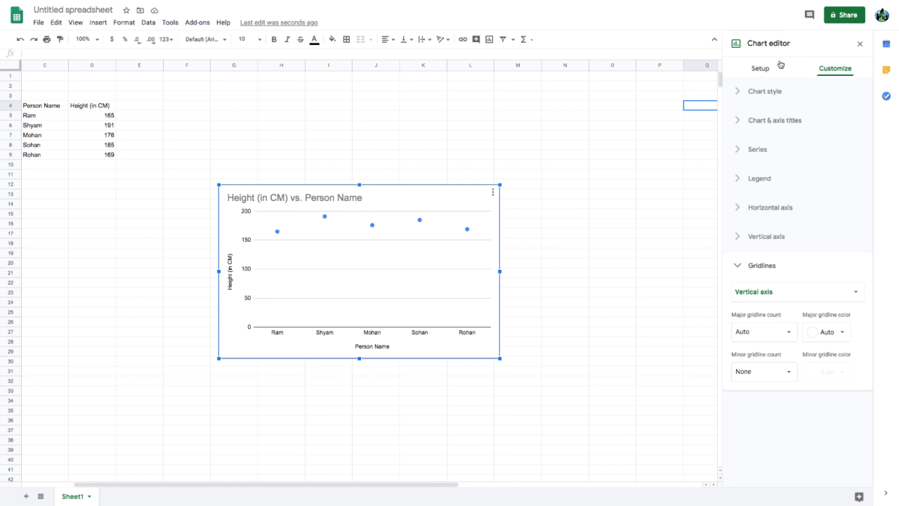
Try the bar chart type and the column chart type on the height chart.
left_click(760, 71)
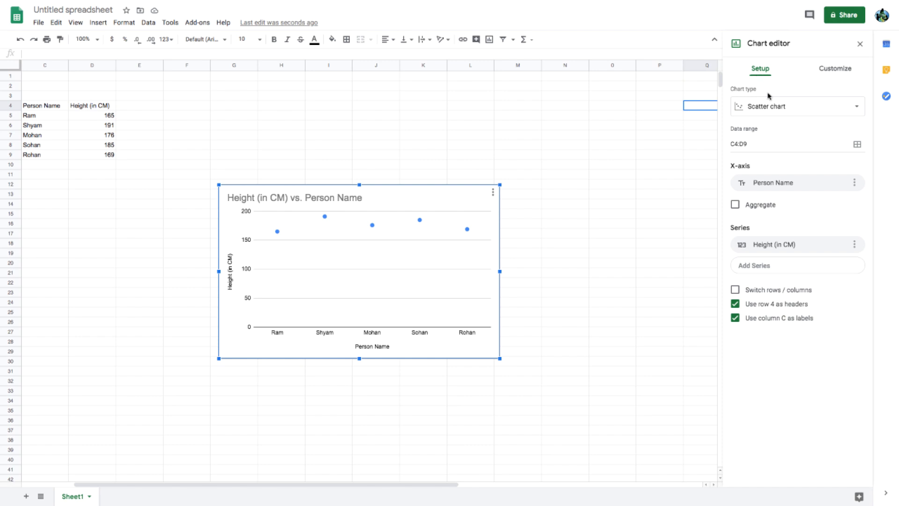
left_click(798, 111)
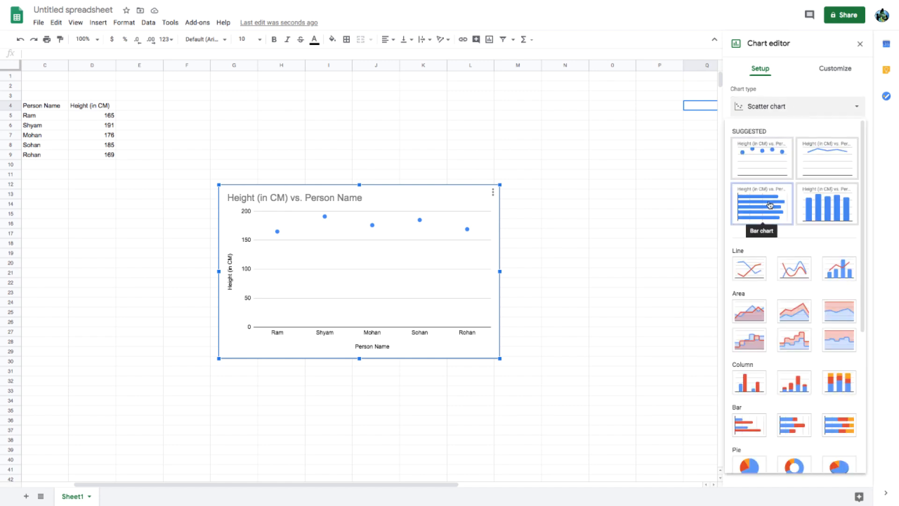
left_click(770, 204)
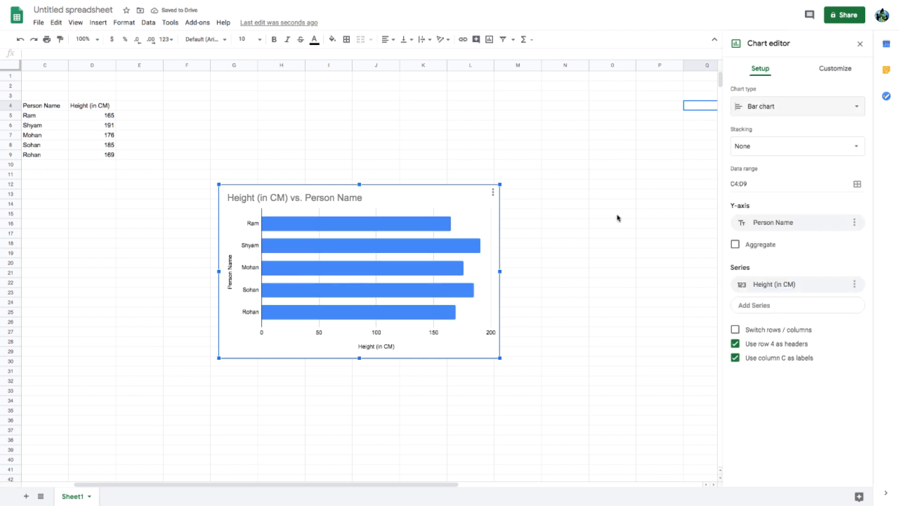
left_click(778, 112)
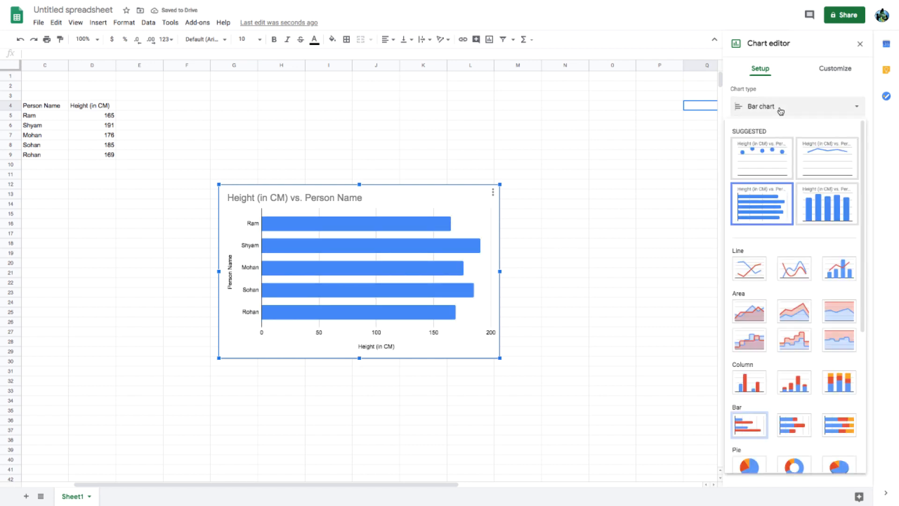
left_click(829, 207)
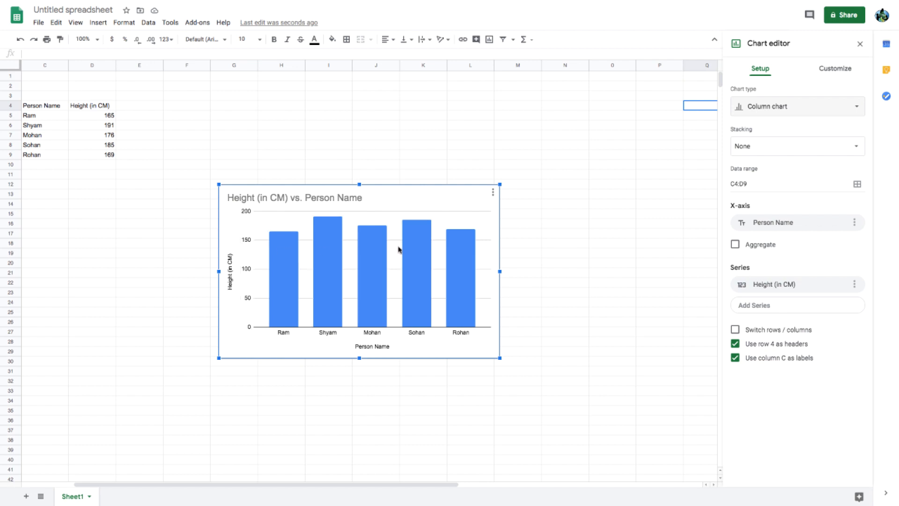
Browse the available chart types and try the height data as a pie chart.
left_click(791, 114)
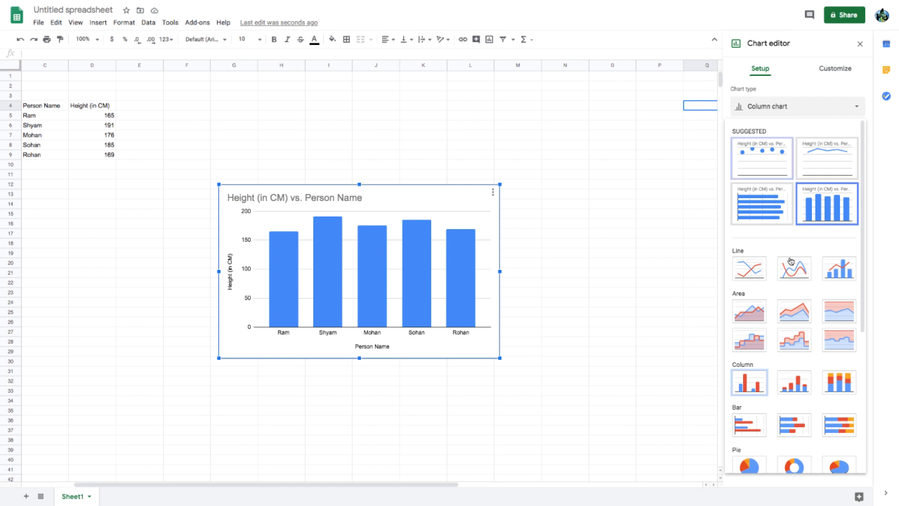
scroll(792, 303, "down", 2)
scroll(792, 302, "down", 4)
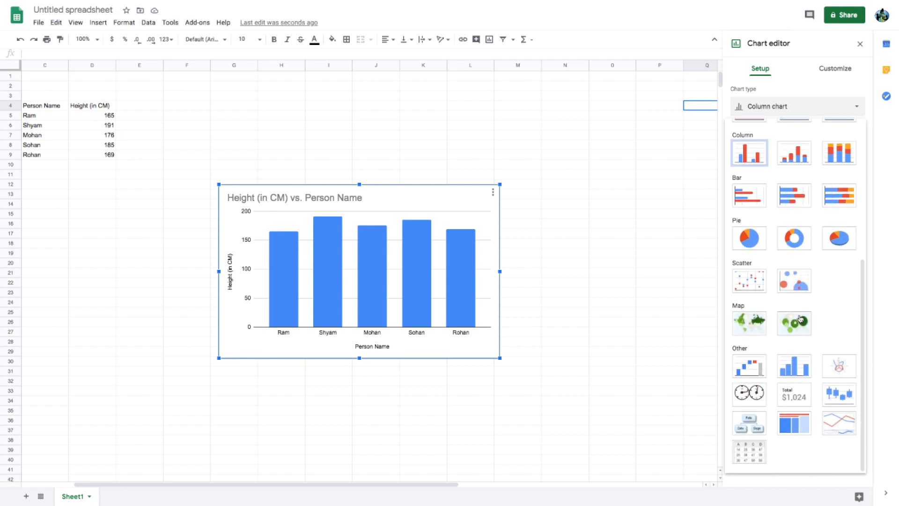
scroll(793, 251, "up", 1)
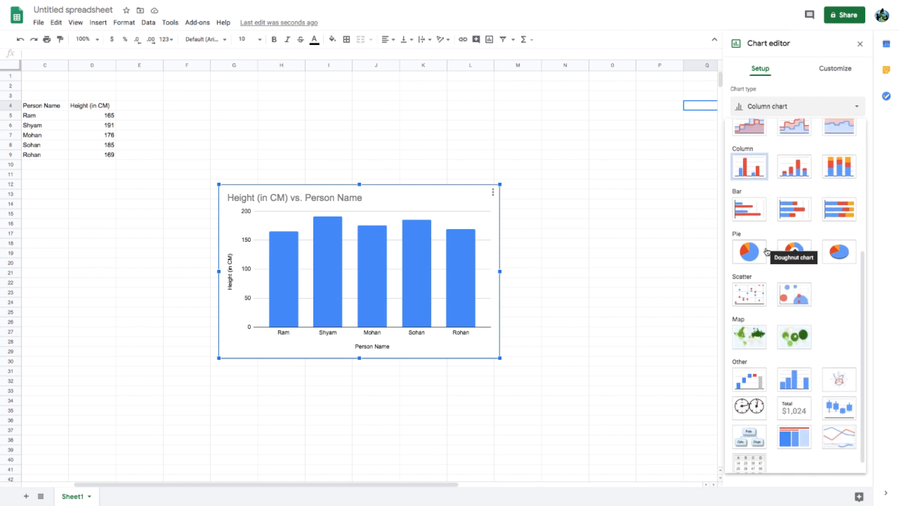
left_click(759, 254)
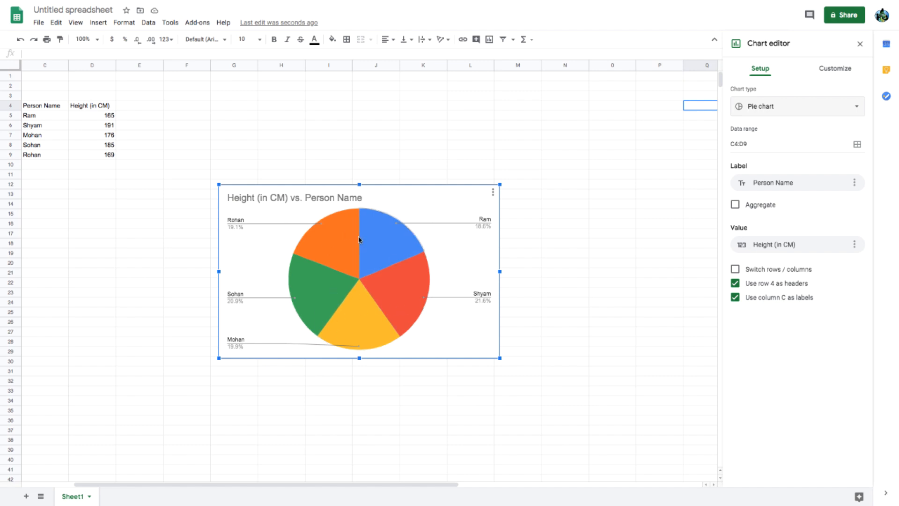
Change the chart type of the height chart to Bar chart.
left_click(774, 111)
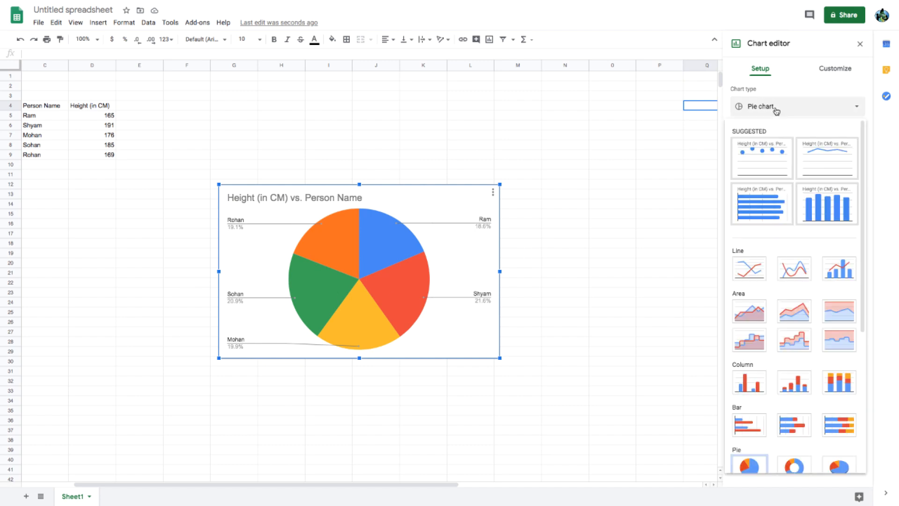
scroll(787, 282, "down", 2)
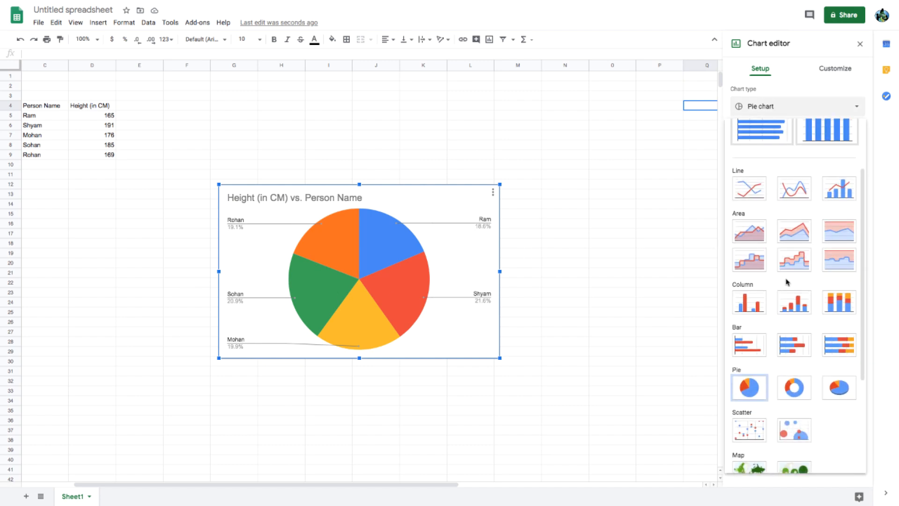
scroll(787, 281, "down", 1)
left_click(751, 296)
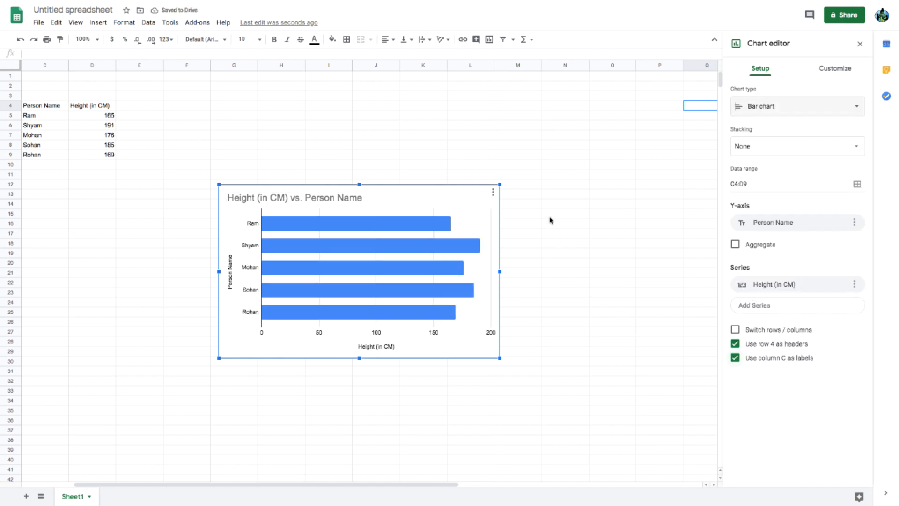
Make the bar chart 3D and set its chart border color to orange.
left_click(833, 70)
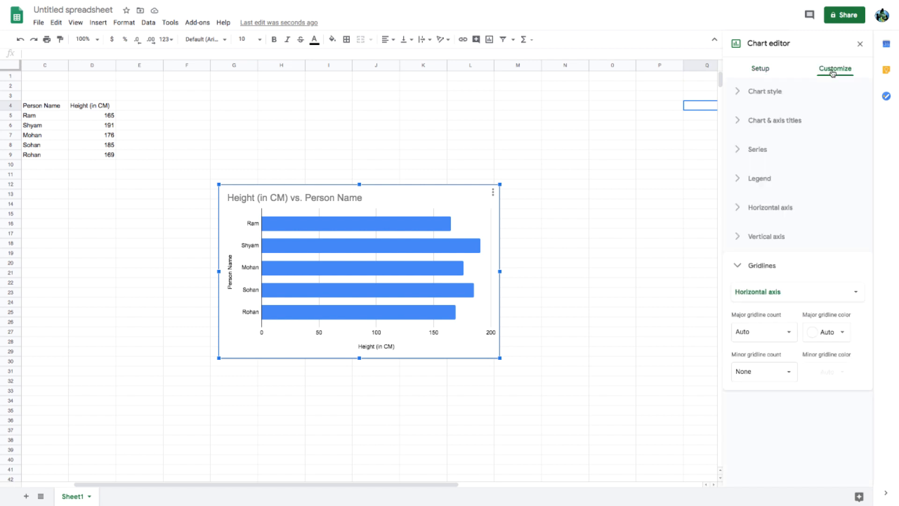
left_click(775, 92)
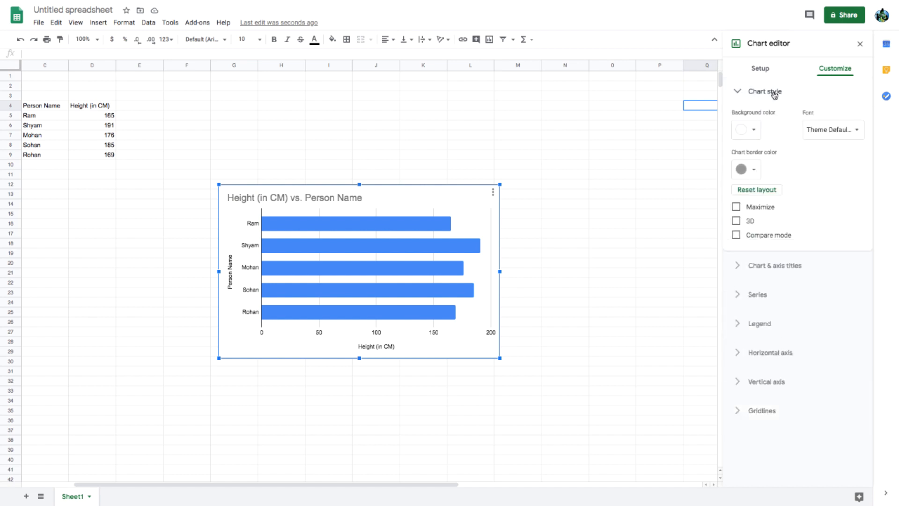
left_click(737, 222)
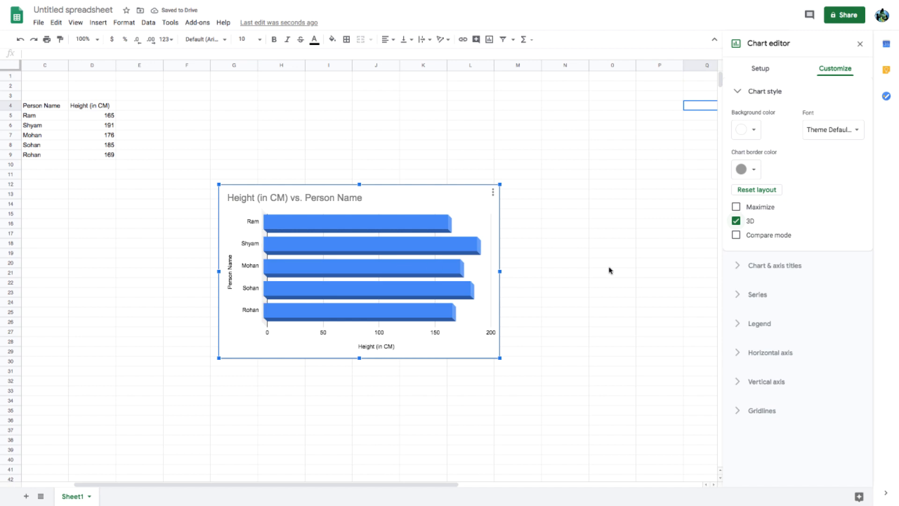
left_click(754, 170)
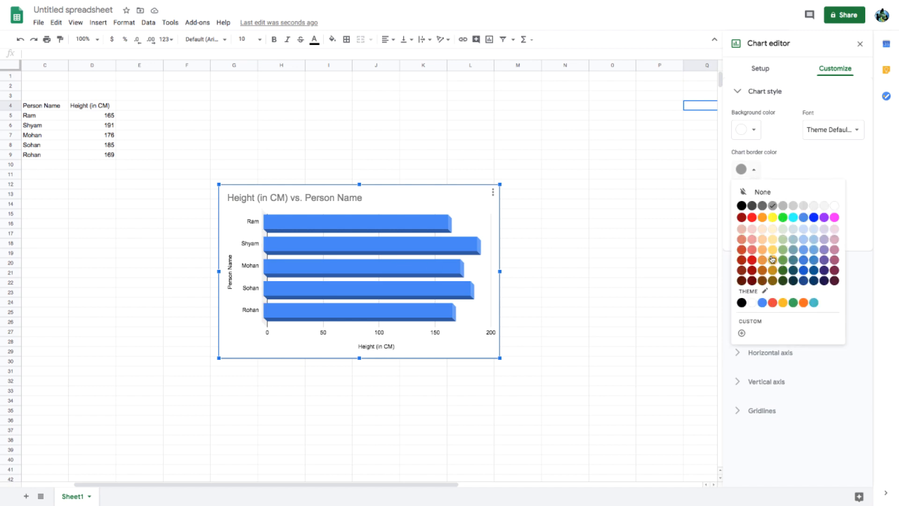
left_click(763, 219)
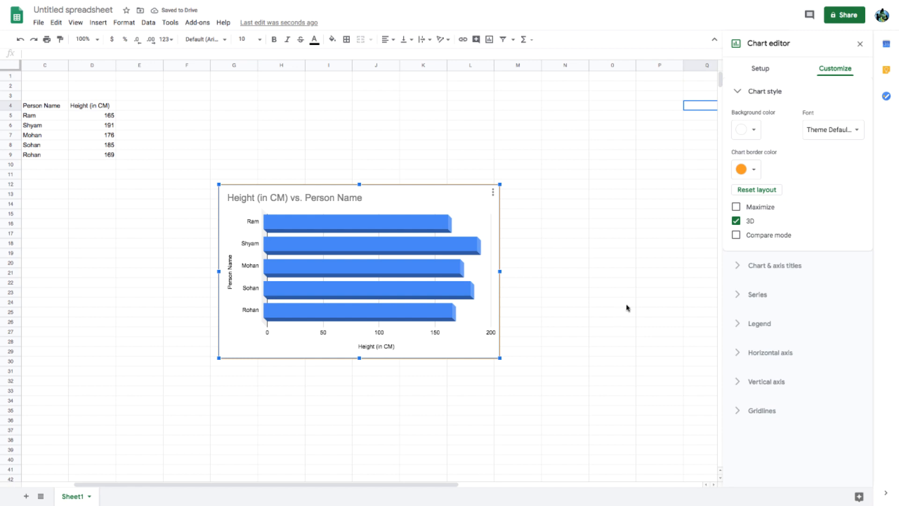
Set the bar chart's background color to light yellow and its font to Wide.
left_click(753, 130)
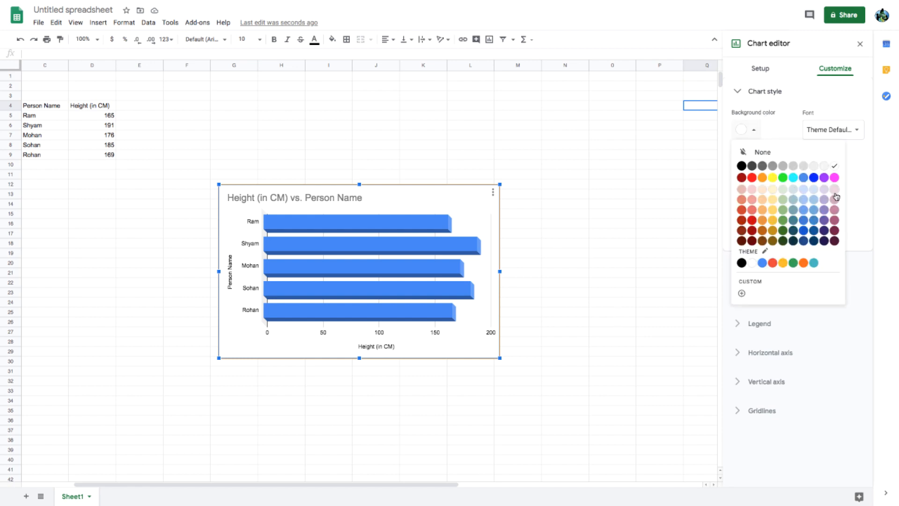
left_click(772, 192)
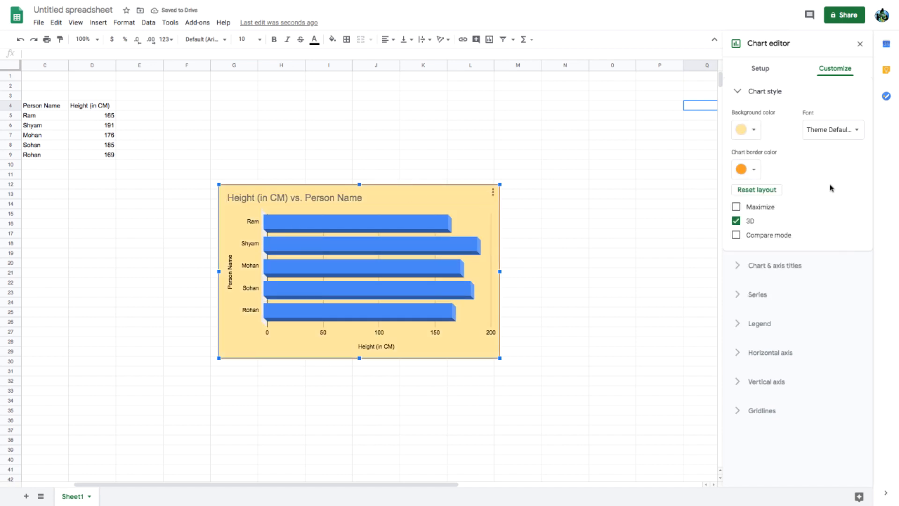
left_click(828, 133)
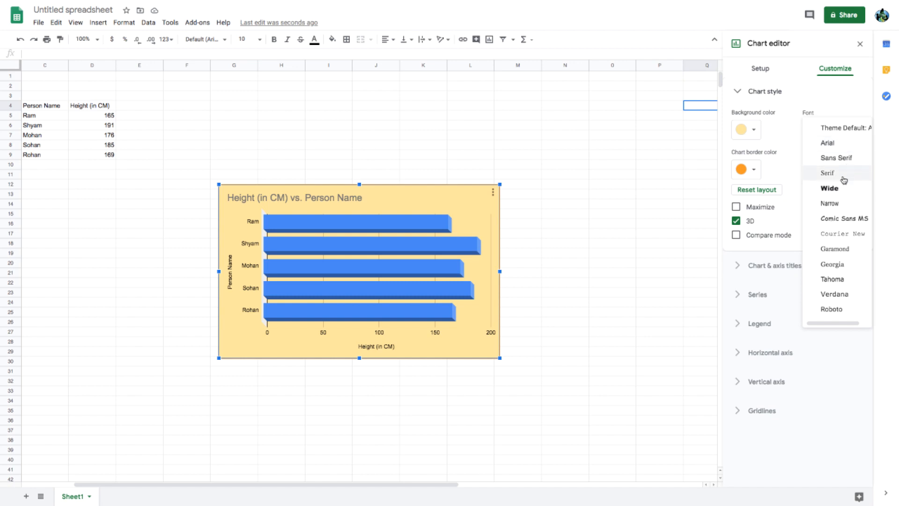
left_click(837, 190)
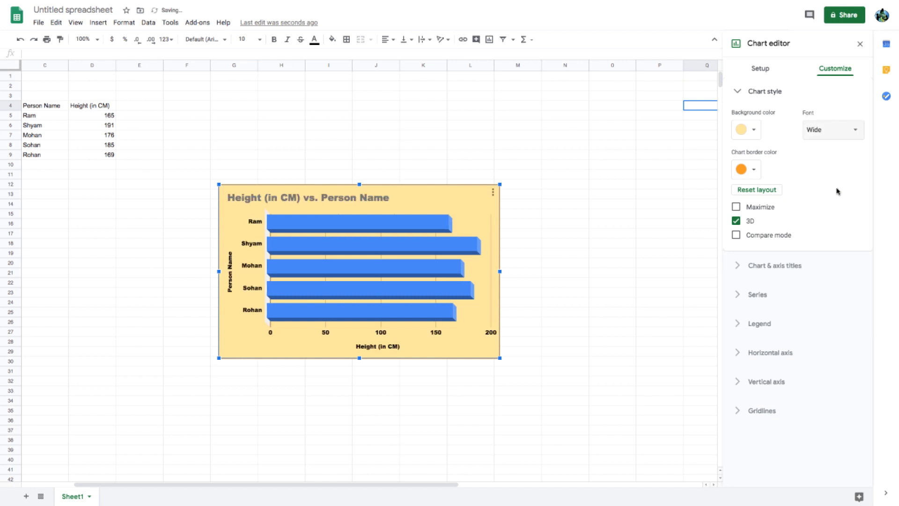
left_click(774, 266)
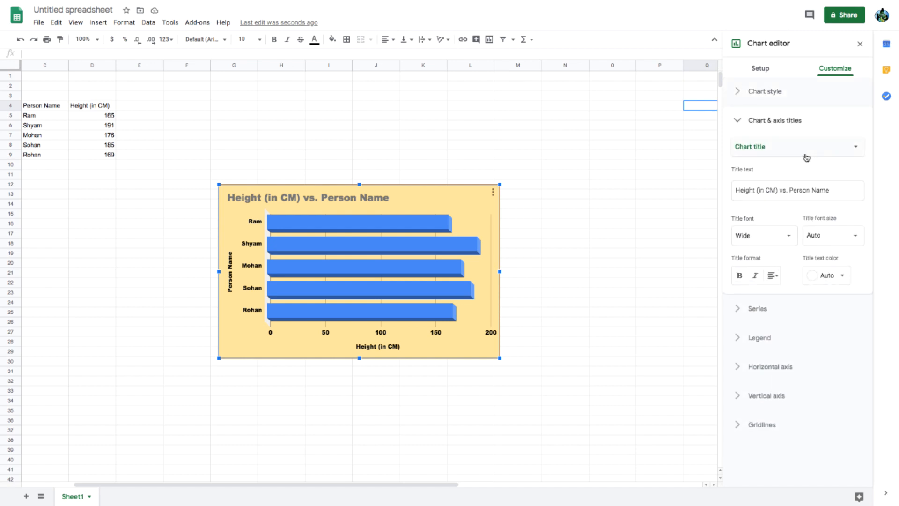
left_click(754, 150)
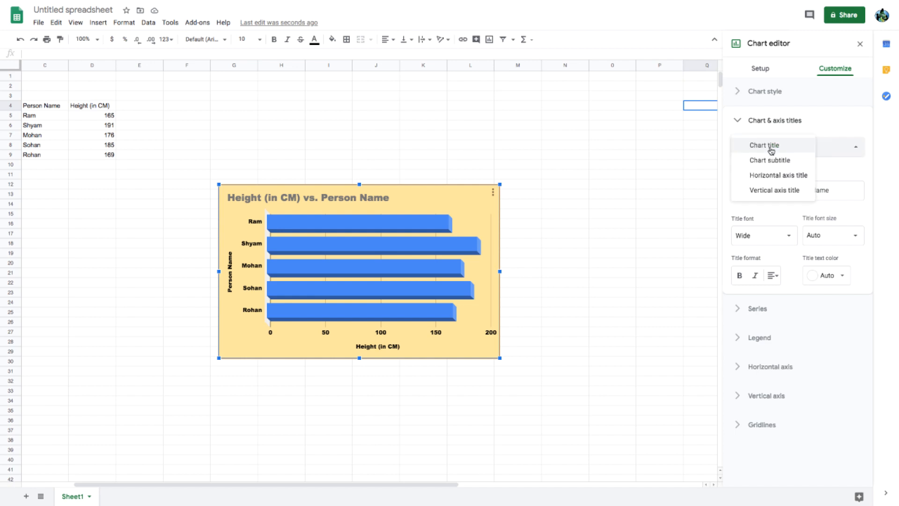
left_click(817, 128)
Change the color of the Height (in CM) series to red.
left_click(761, 152)
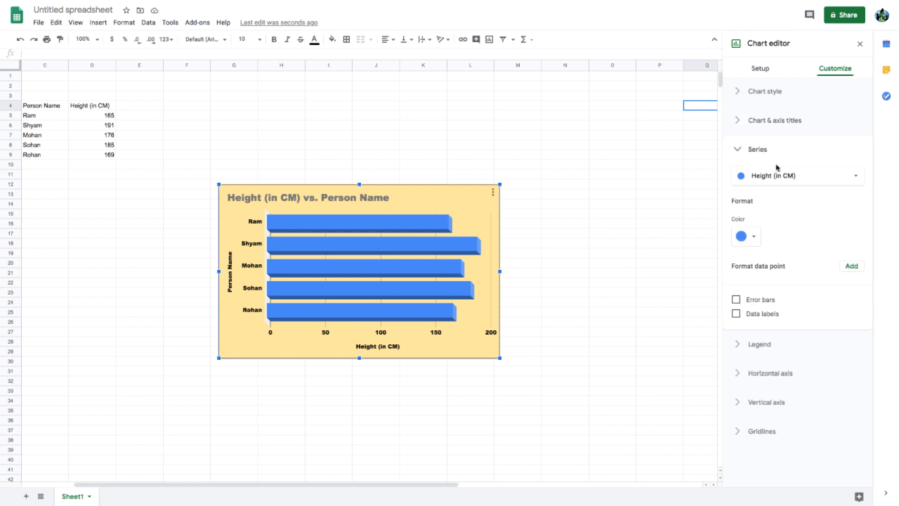
left_click(755, 239)
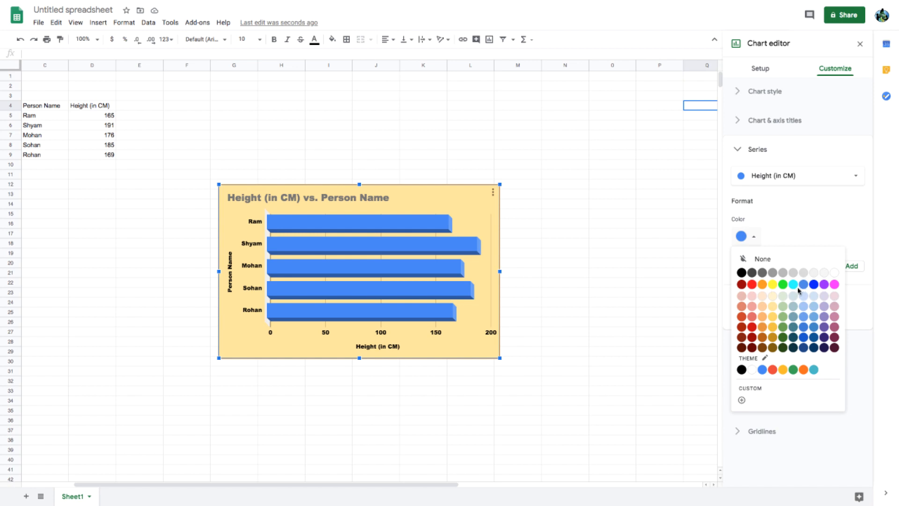
left_click(752, 284)
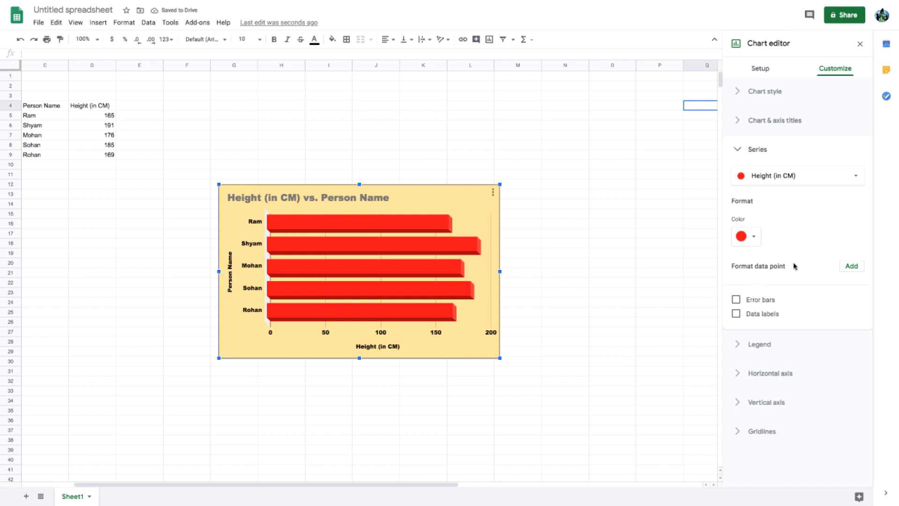
left_click(851, 266)
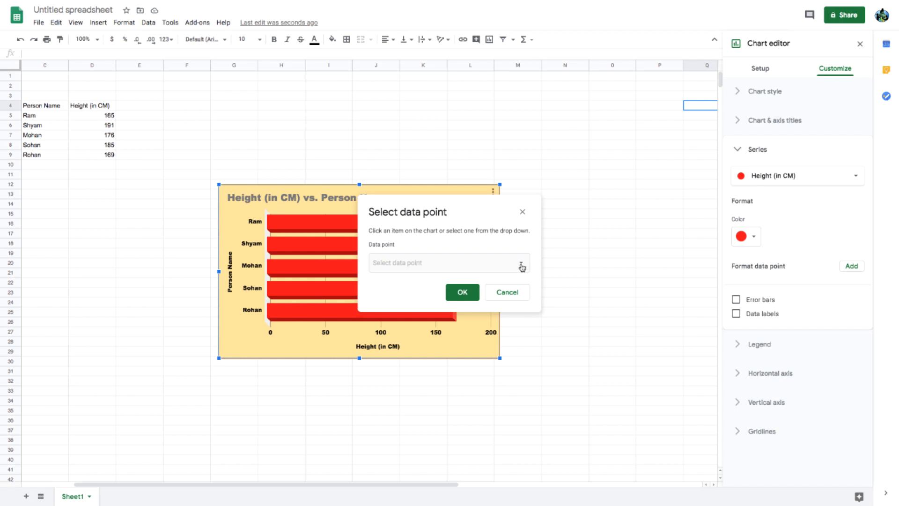
left_click(438, 266)
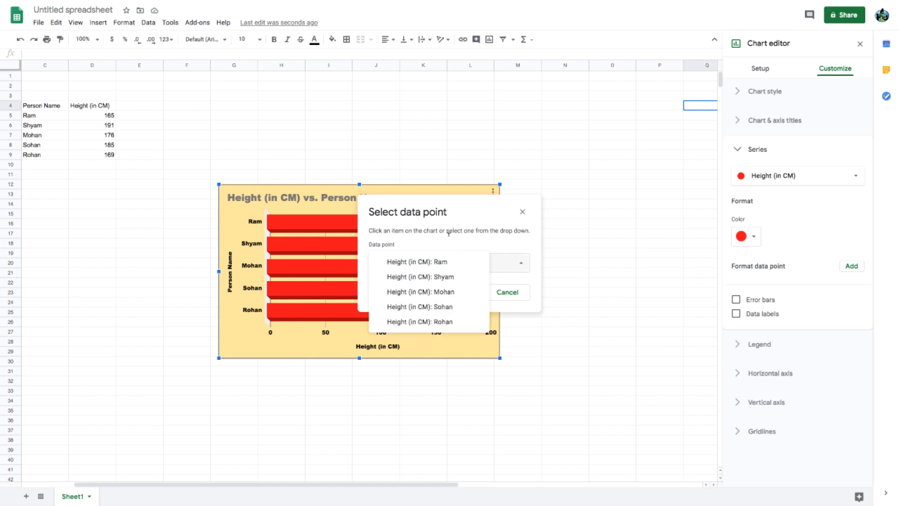
left_click(523, 212)
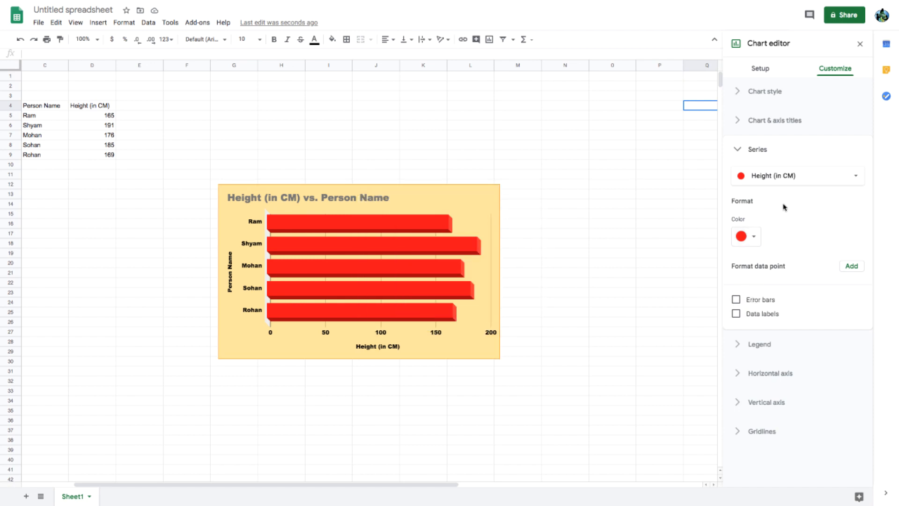
Try the Right position for the chart legend and set the legend position to None.
left_click(765, 349)
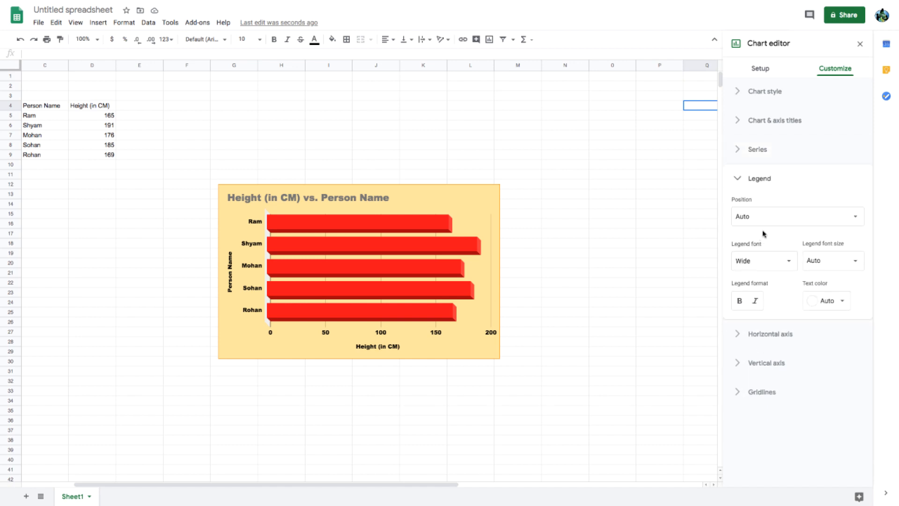
left_click(779, 219)
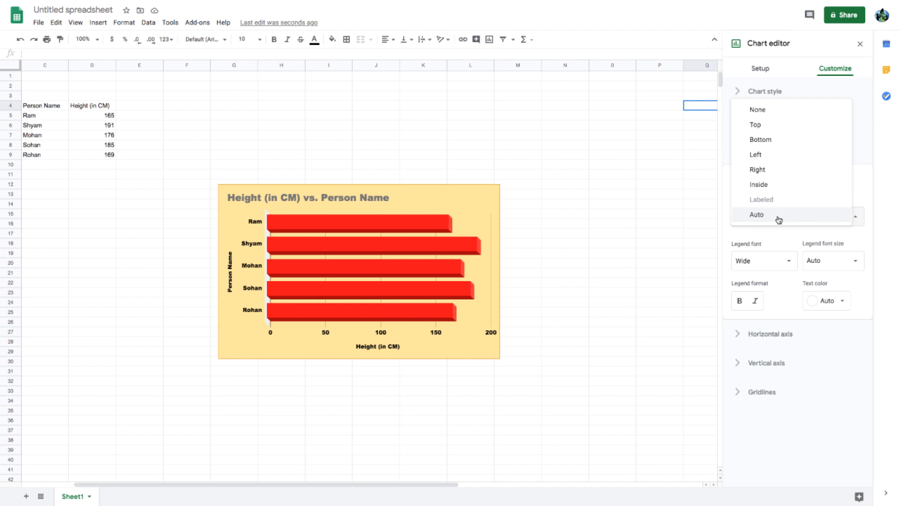
left_click(758, 170)
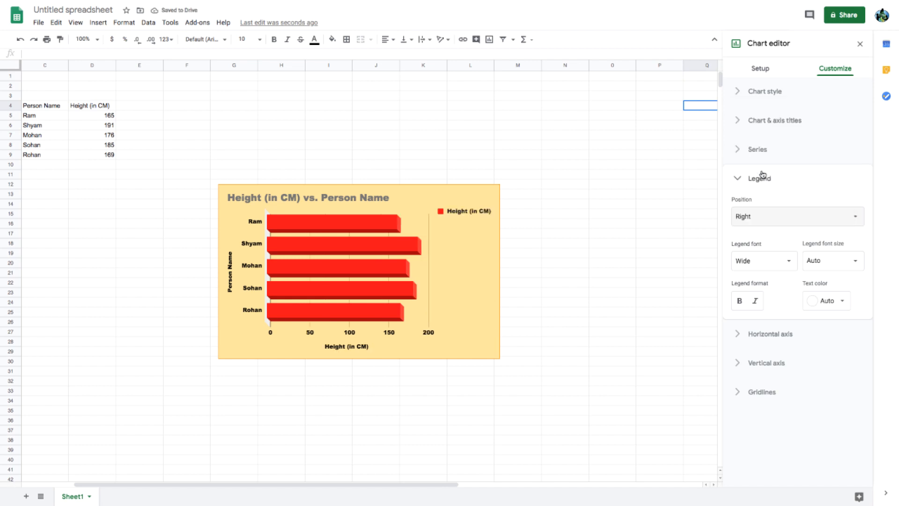
left_click(770, 216)
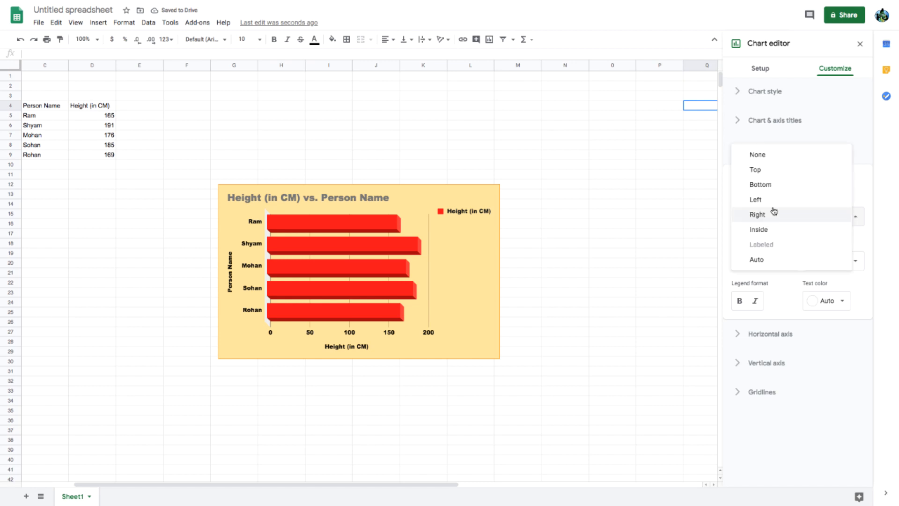
left_click(769, 162)
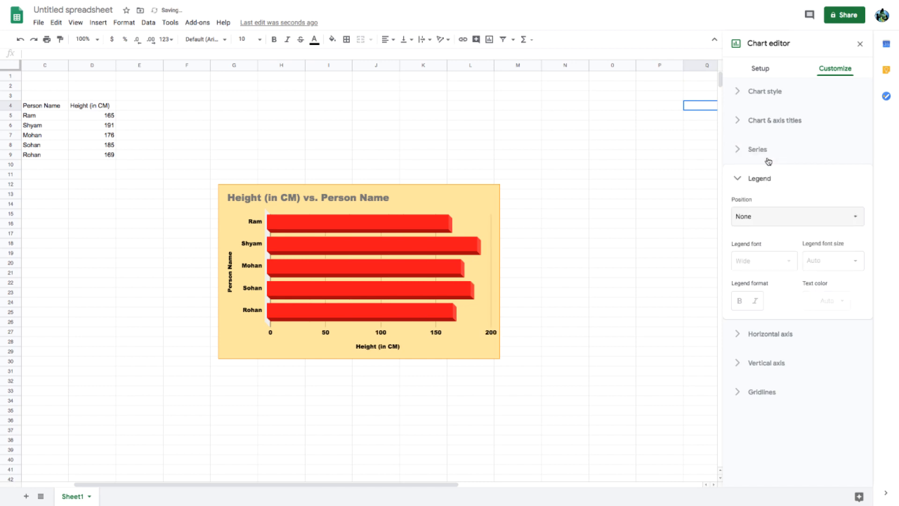
Set the label text color of both the horizontal axis and the vertical axis to blue.
left_click(778, 335)
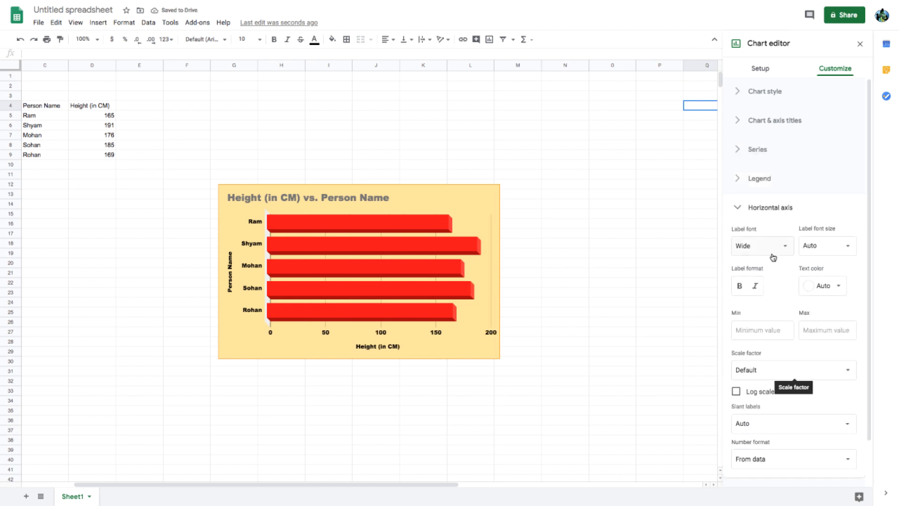
left_click(838, 287)
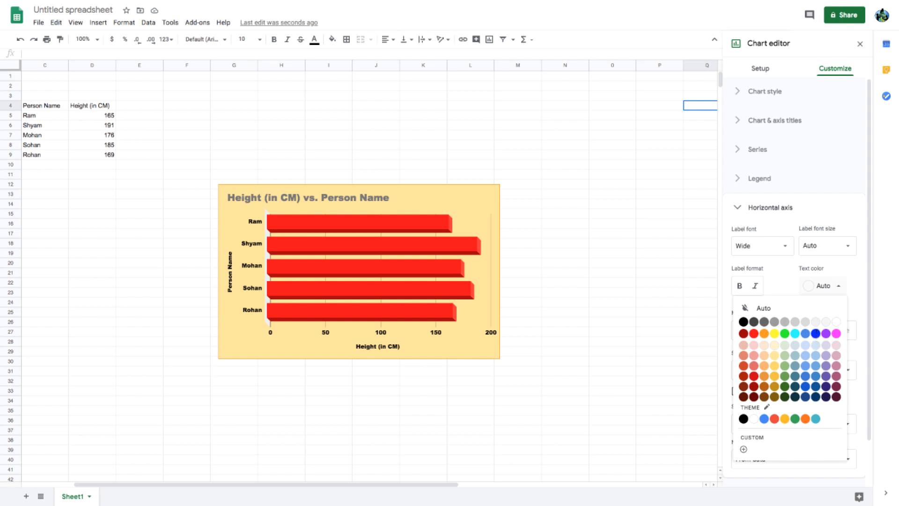
left_click(816, 333)
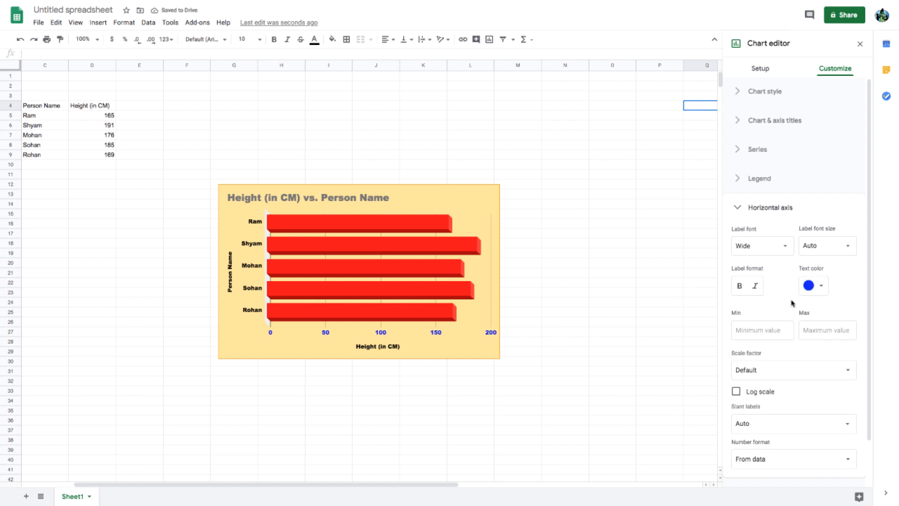
scroll(749, 379, "down", 1)
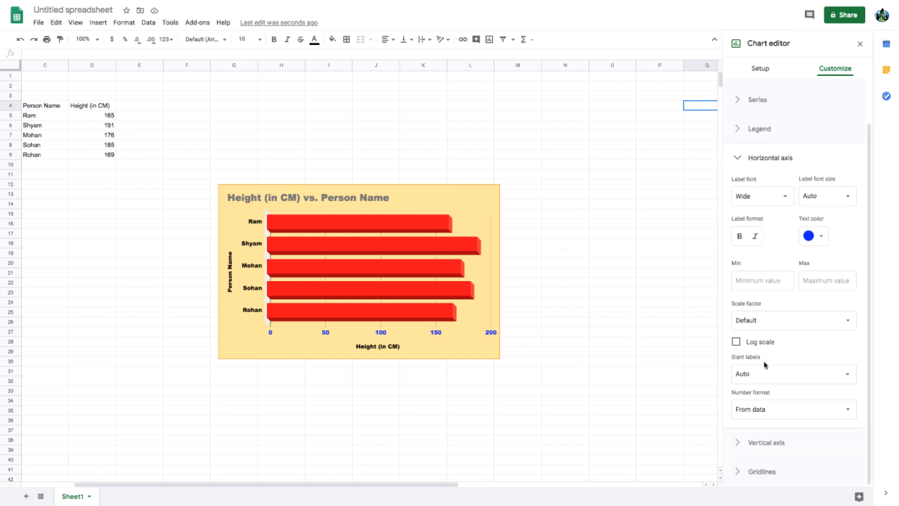
left_click(764, 443)
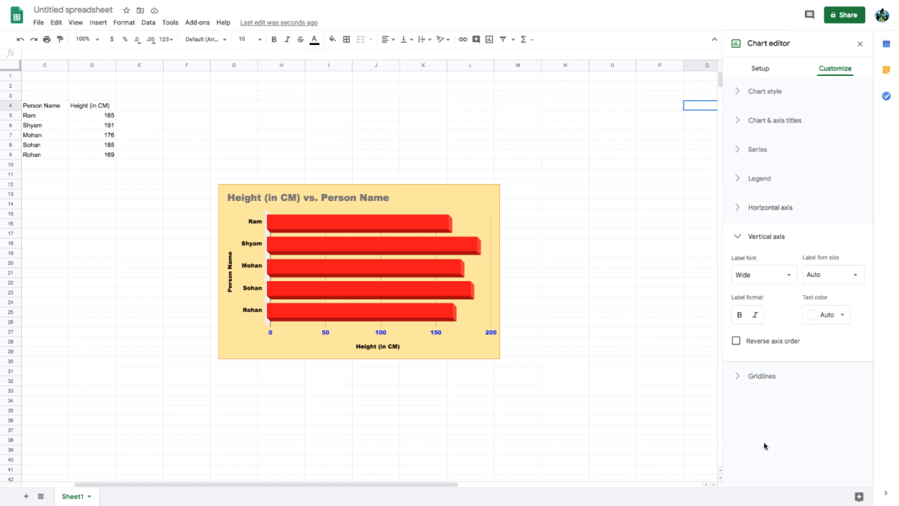
left_click(843, 316)
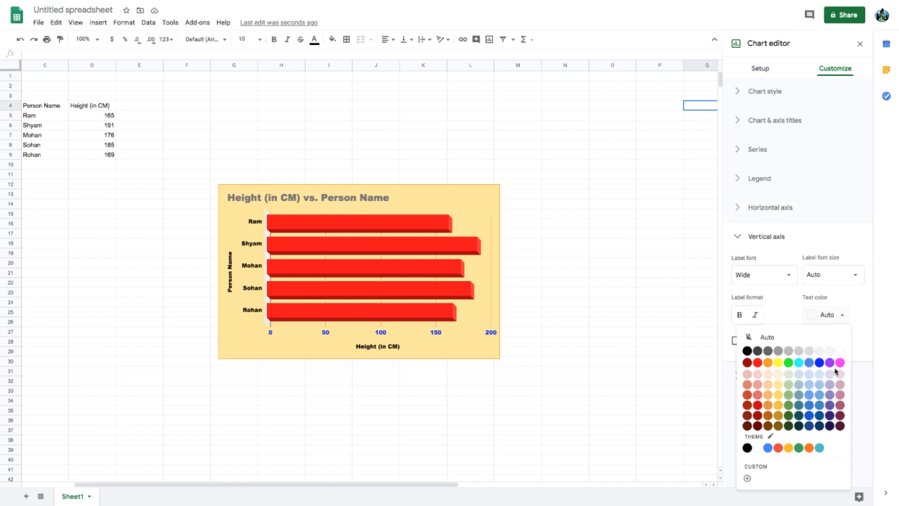
left_click(818, 363)
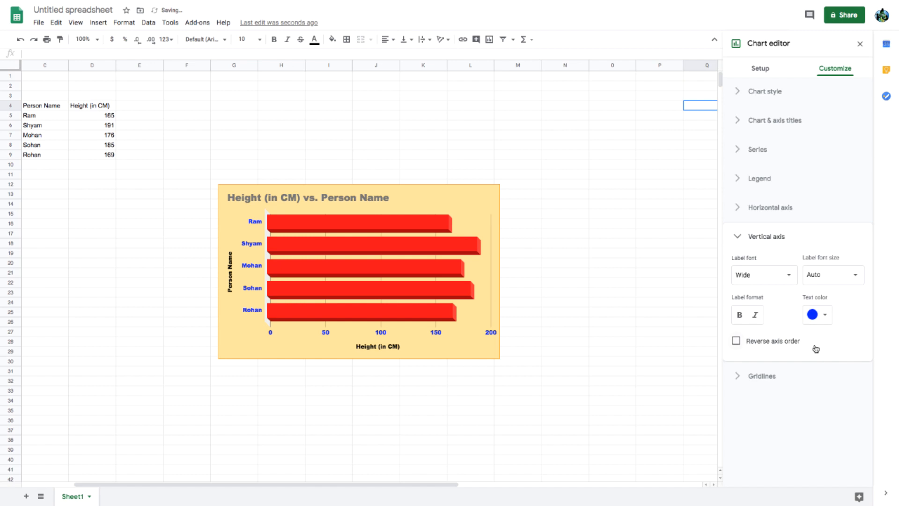
Set the major gridline color of the horizontal axis to dark green.
left_click(764, 377)
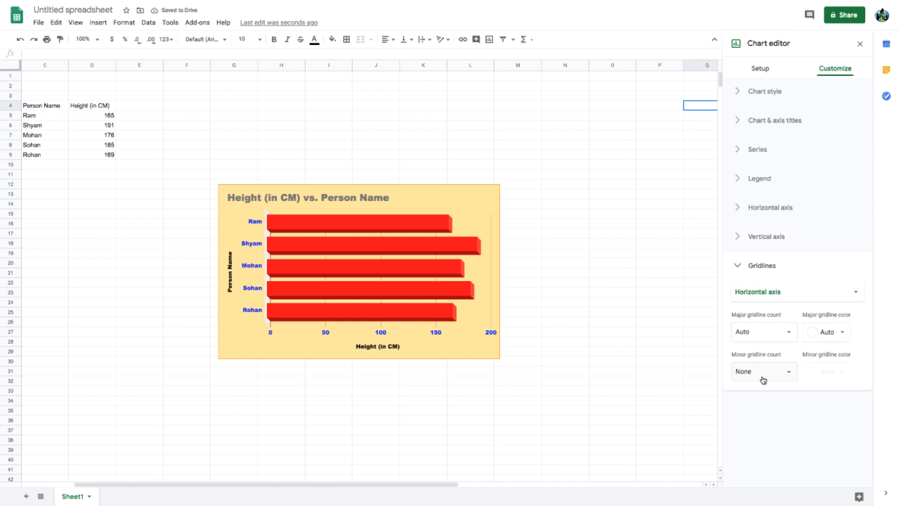
left_click(839, 333)
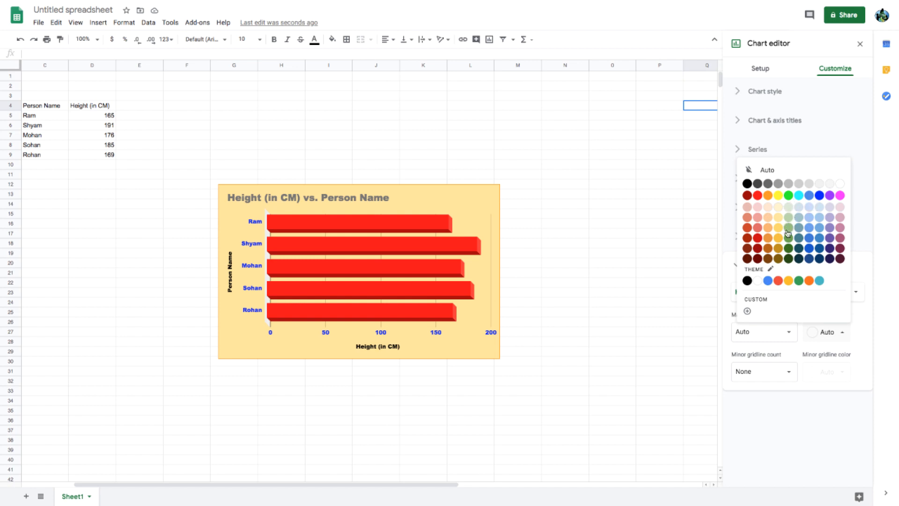
left_click(789, 259)
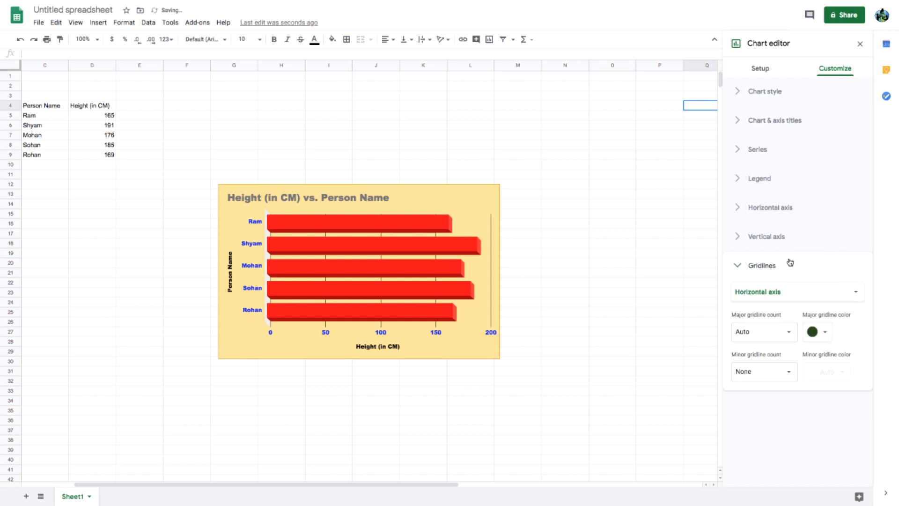
left_click(777, 369)
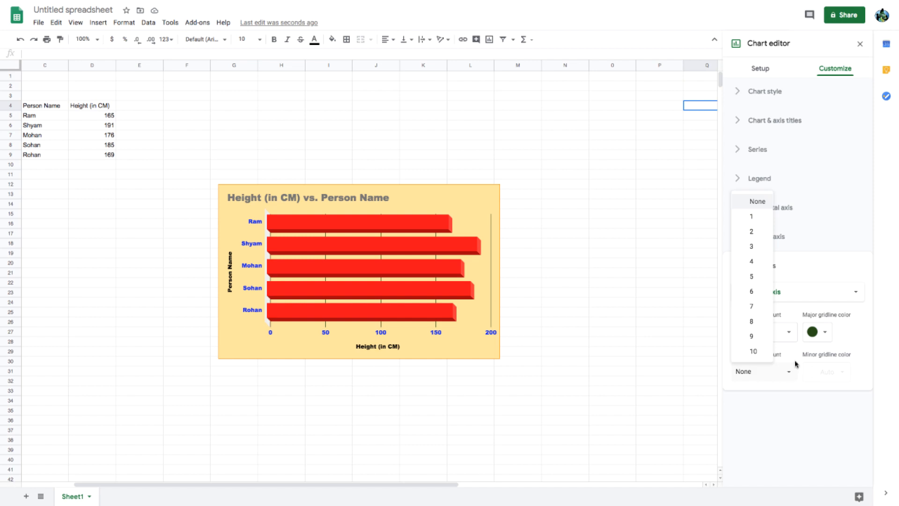
left_click(853, 241)
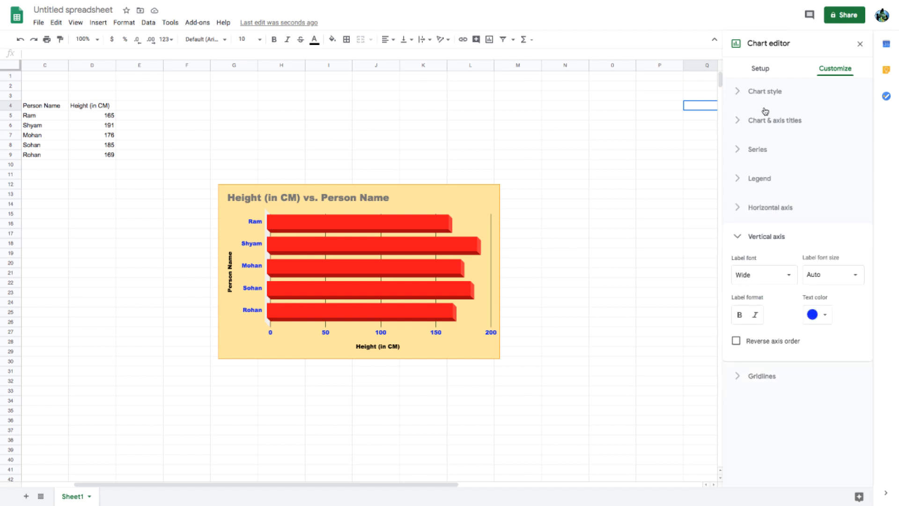
left_click(769, 94)
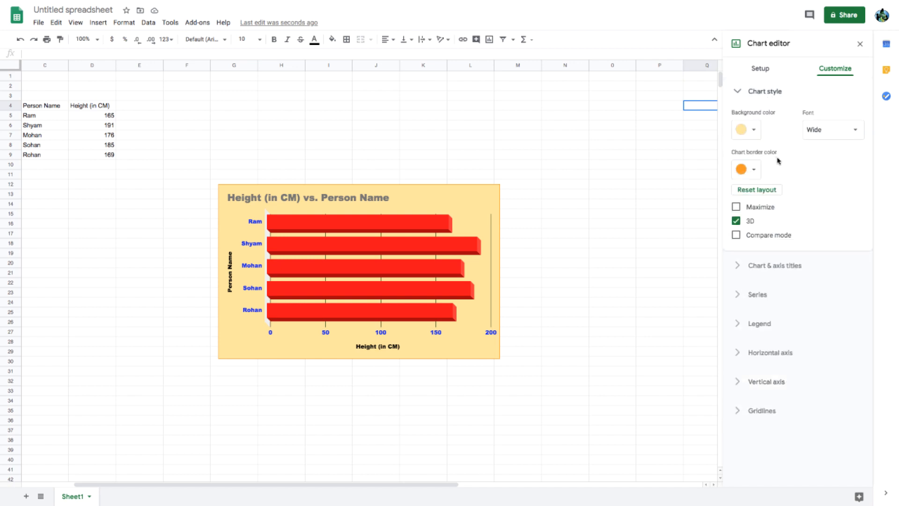
left_click(843, 133)
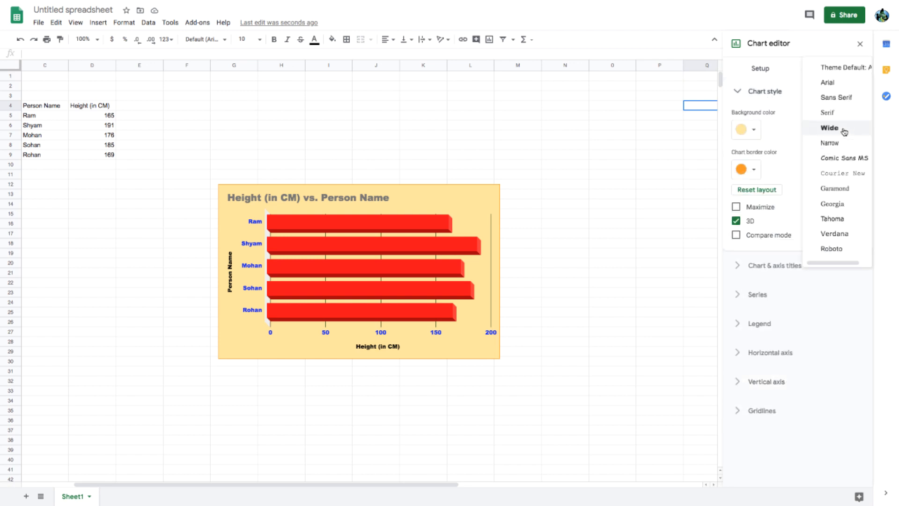
left_click(844, 132)
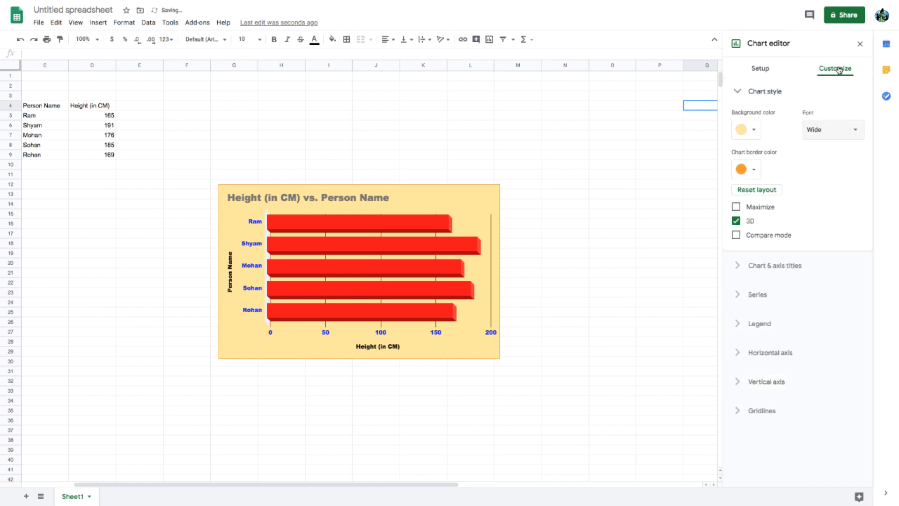
Close the chart editor and examine the chart's available actions, such as downloading, publishing, copying or moving it to its own sheet.
left_click(667, 217)
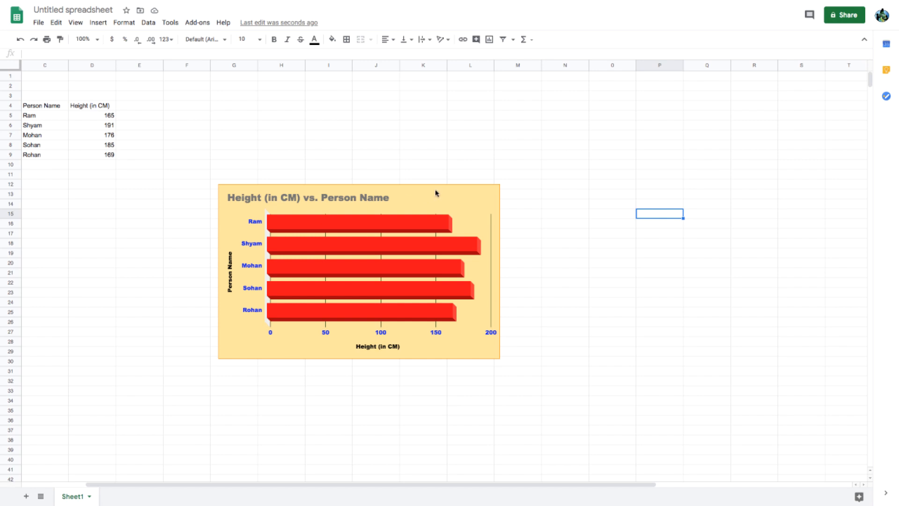
left_click(471, 193)
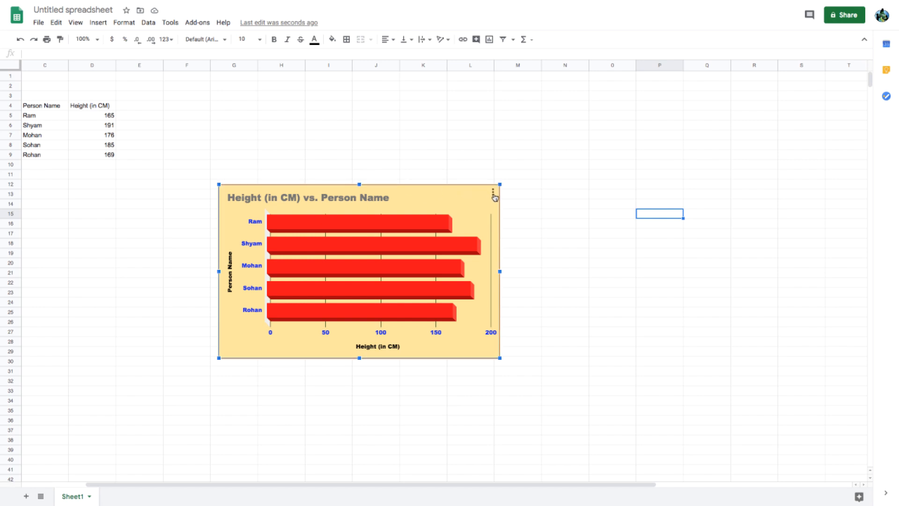
left_click(493, 193)
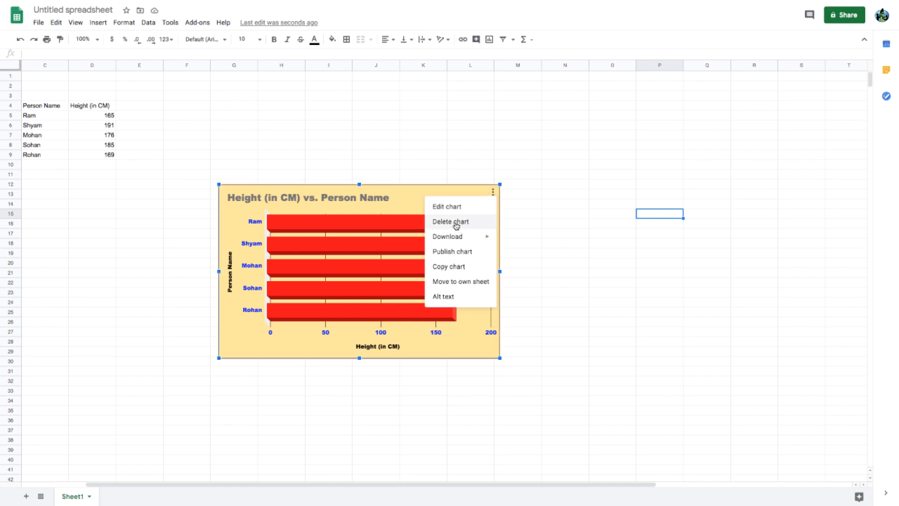
mouse_move(451, 241)
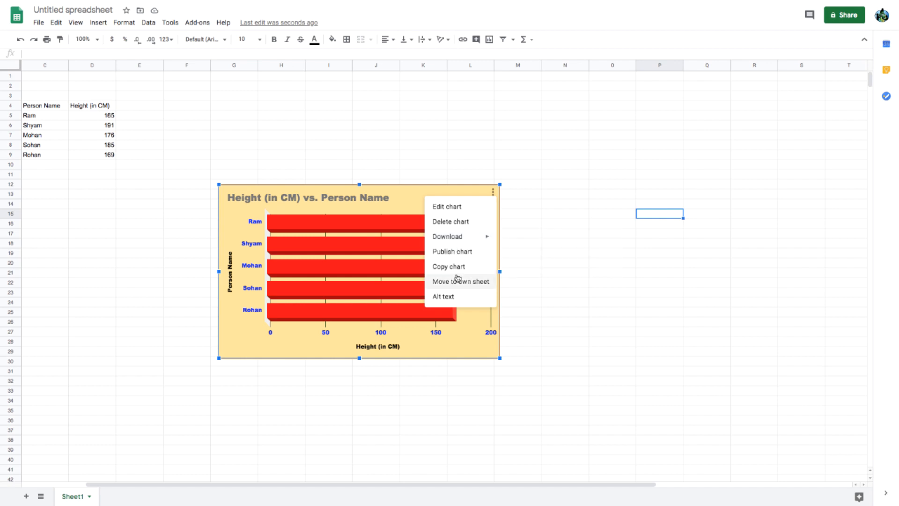
left_click(446, 168)
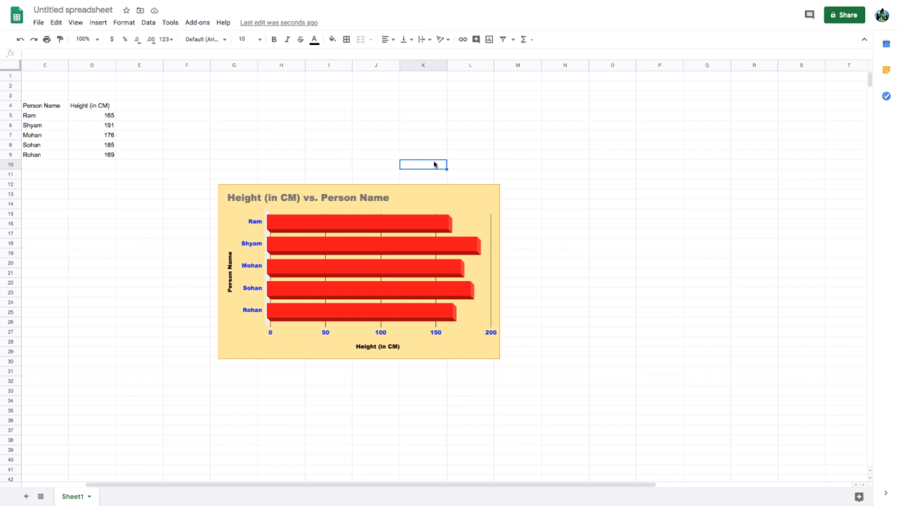
left_click(331, 117)
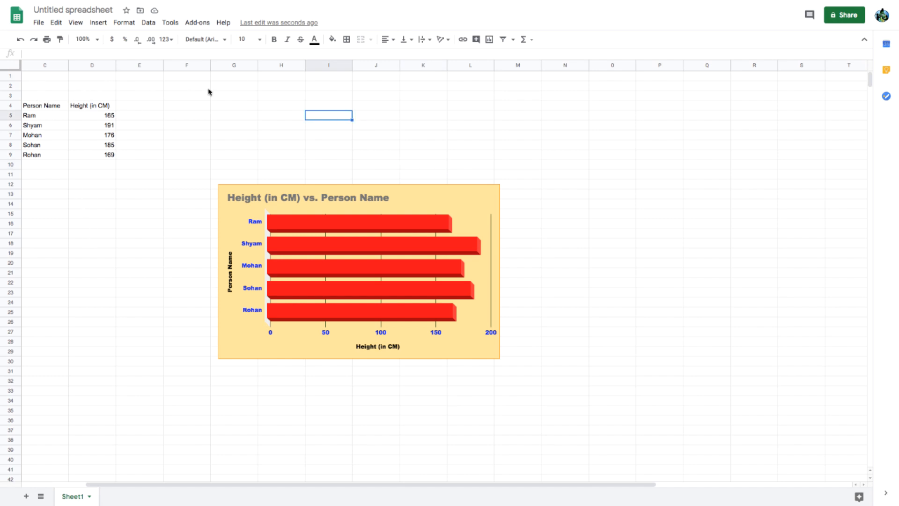
Fill the empty cell E2 above the height table with orange.
left_click(152, 87)
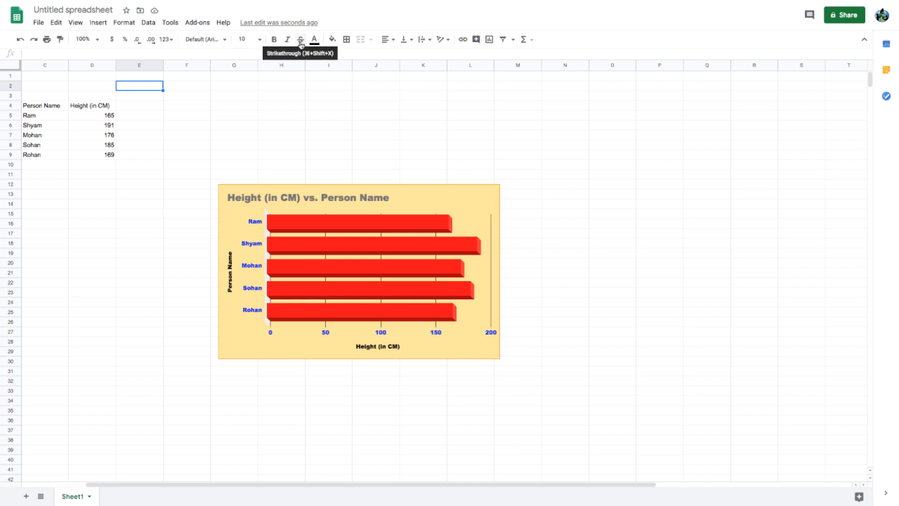
left_click(332, 40)
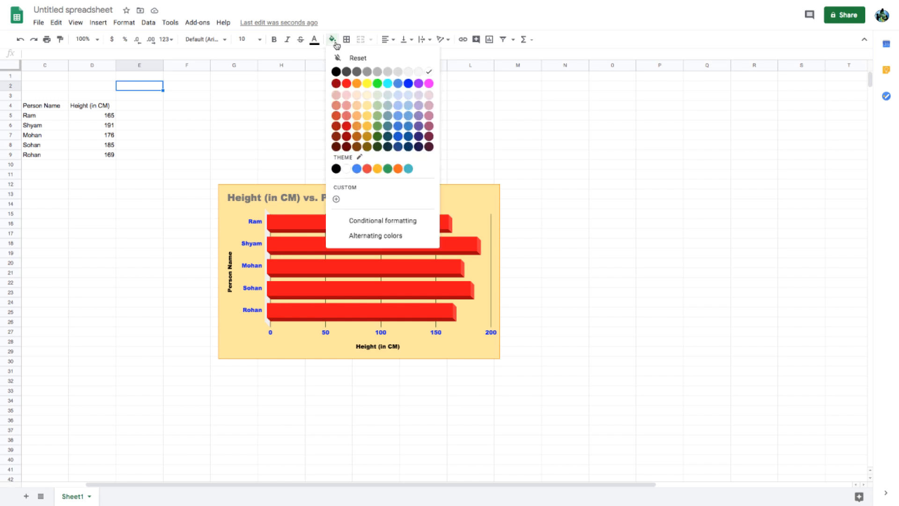
left_click(357, 84)
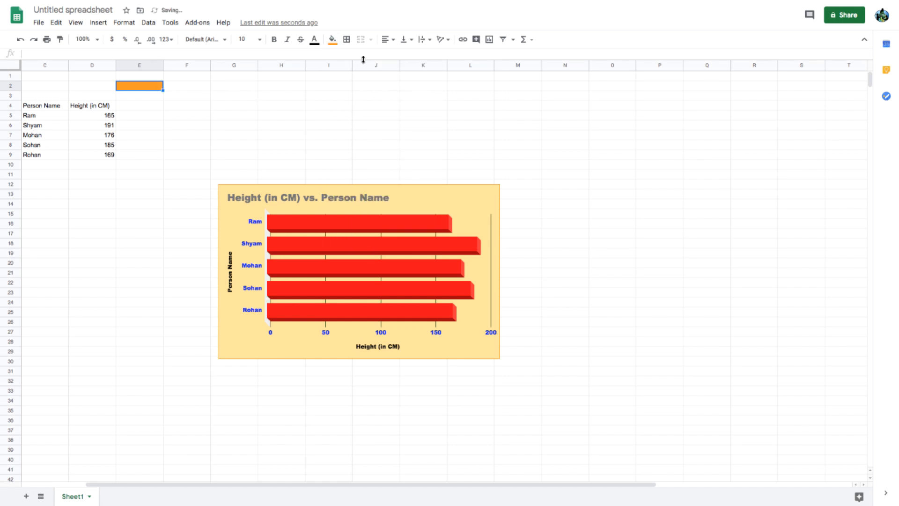
left_click(256, 88)
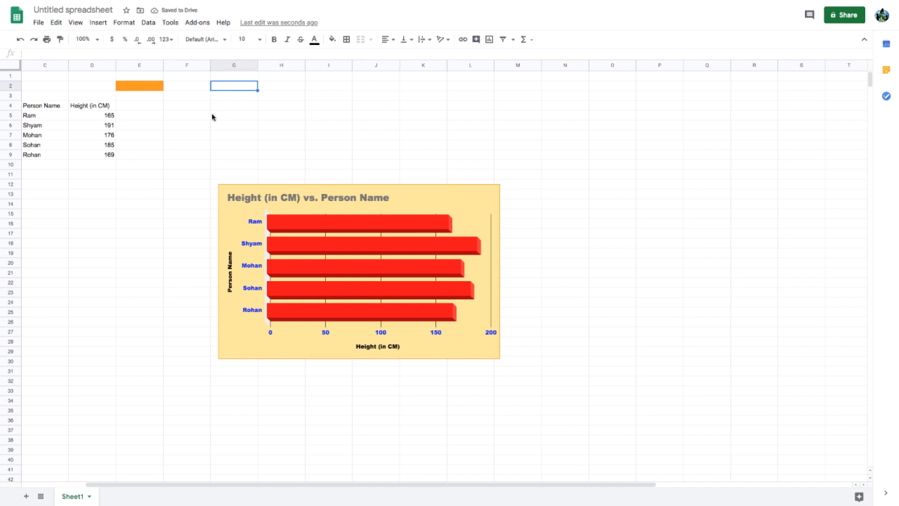
left_click(214, 117)
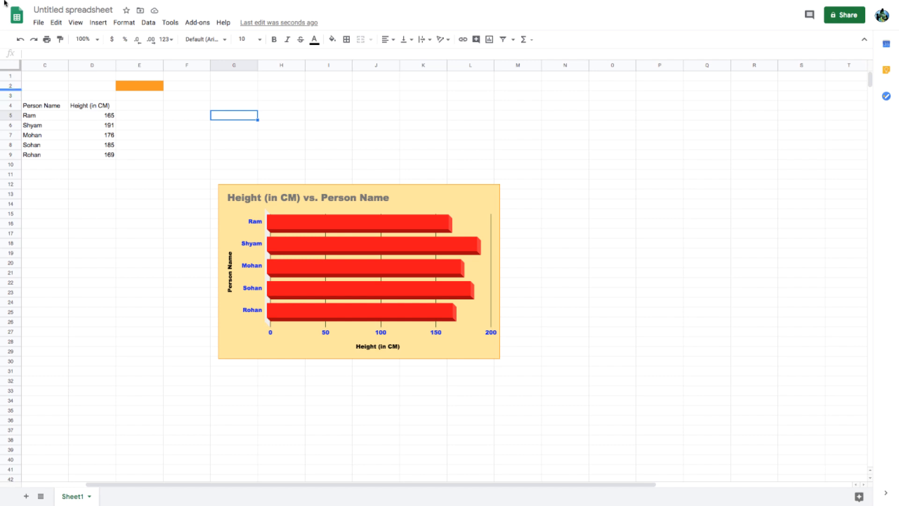
Rename the spreadsheet as Person and Height.
left_click(56, 9)
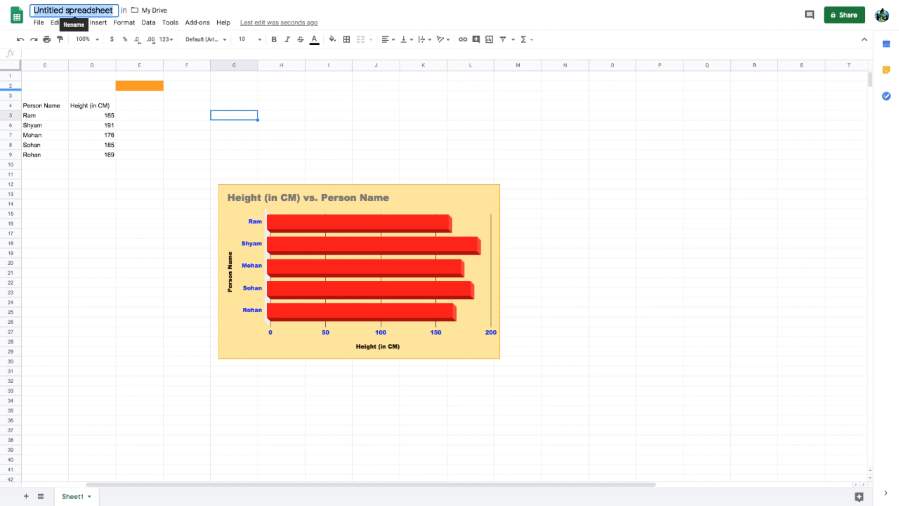
type("Peson")
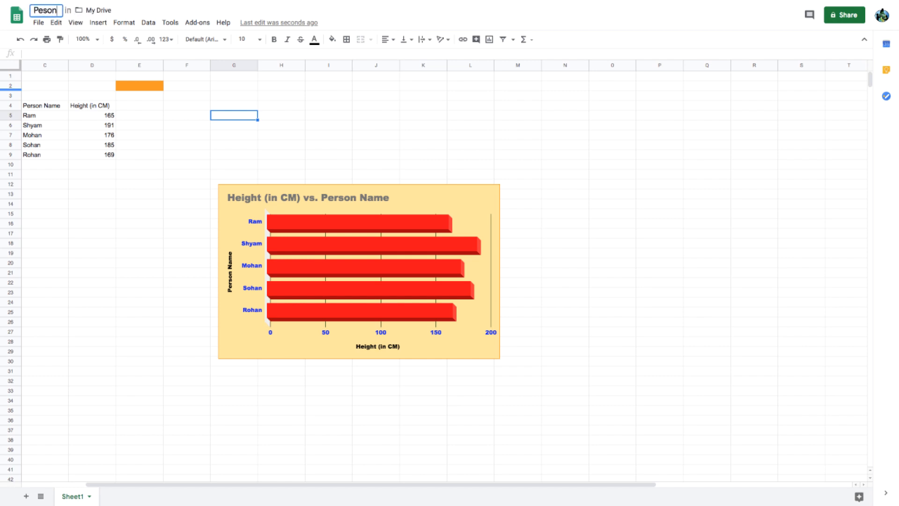
key("BackSpace")
key("BackSpace")
key("BackSpace")
type("r")
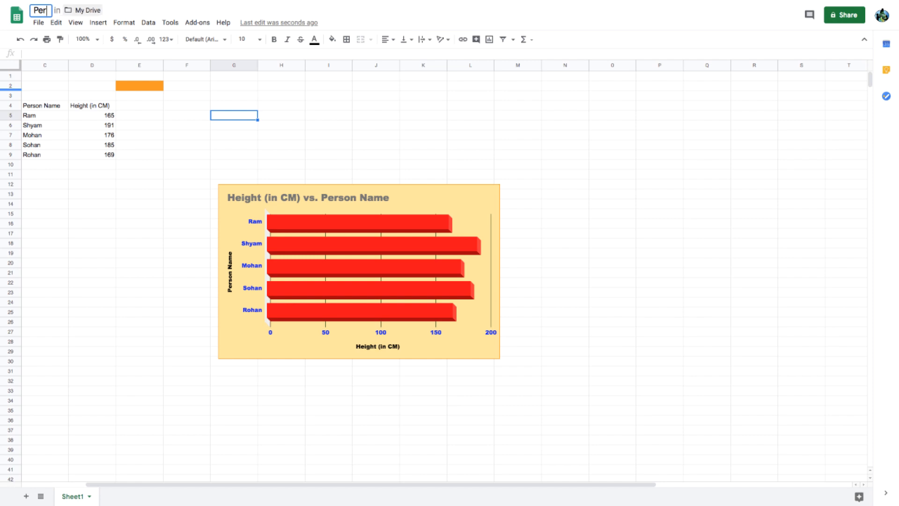
type("son and")
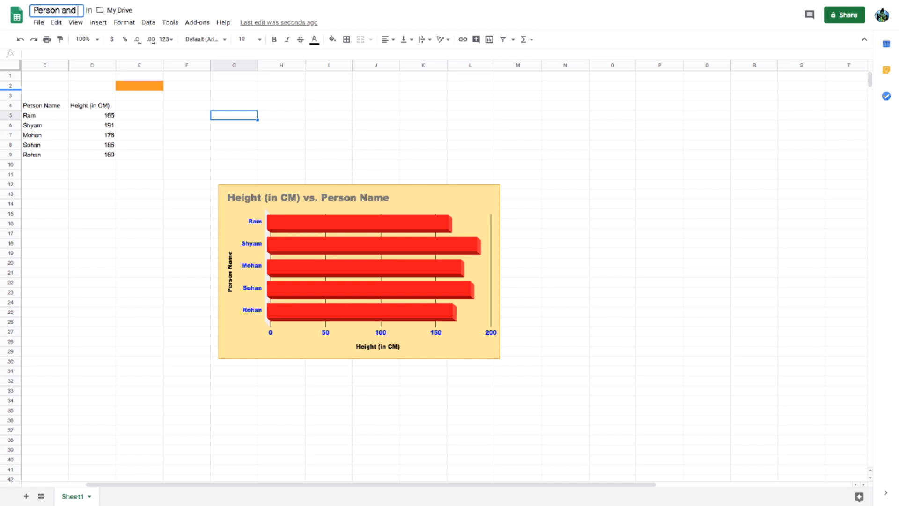
type(" Height")
key("Return")
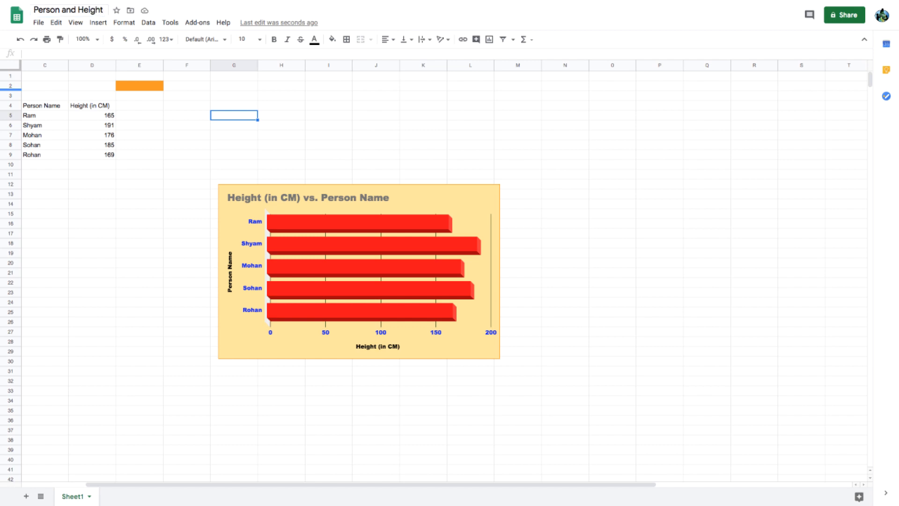
Add two new blank sheets to the spreadsheet.
left_click(110, 126)
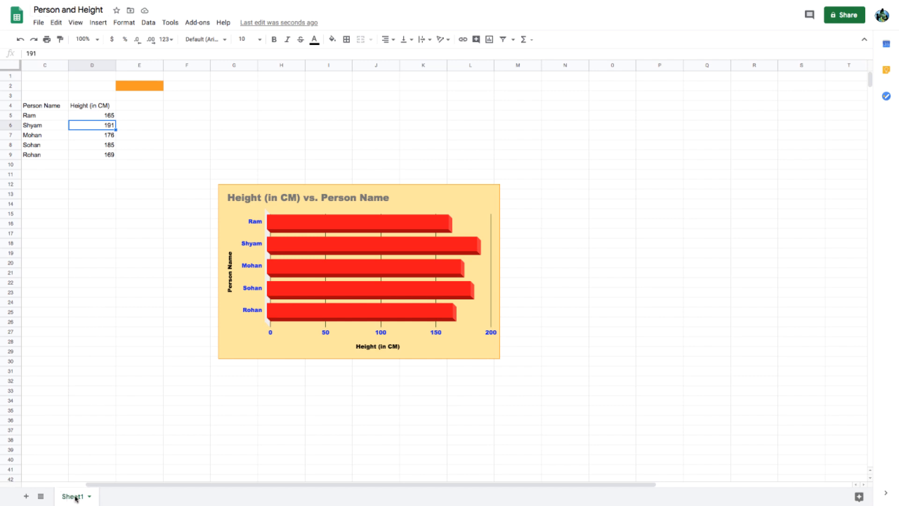
left_click(26, 497)
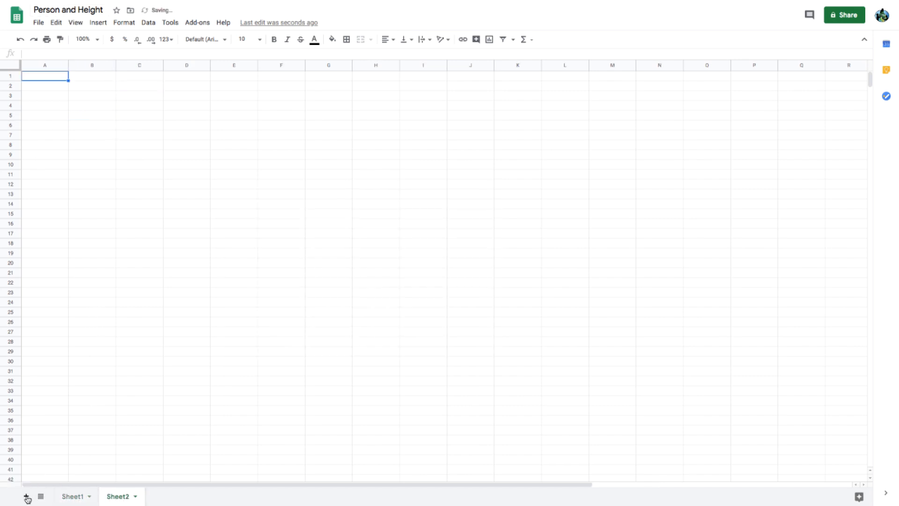
left_click(147, 291)
left_click(26, 497)
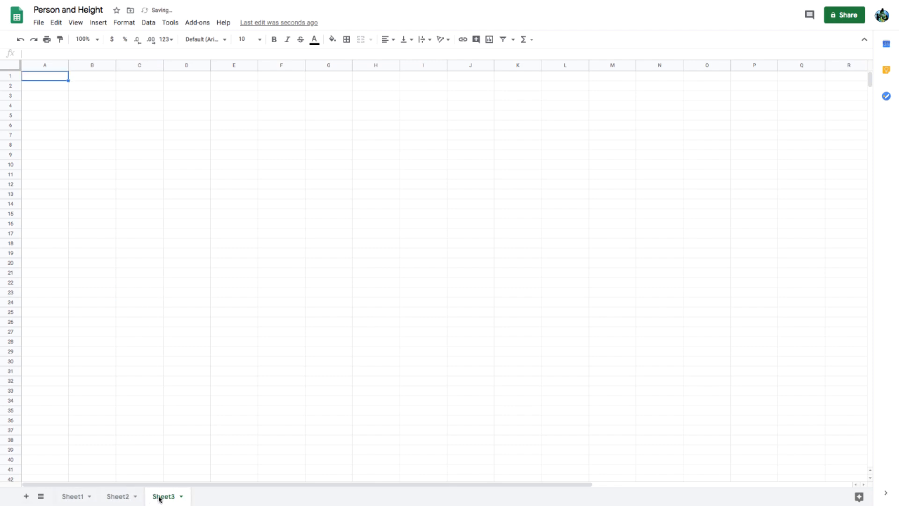
left_click(143, 178)
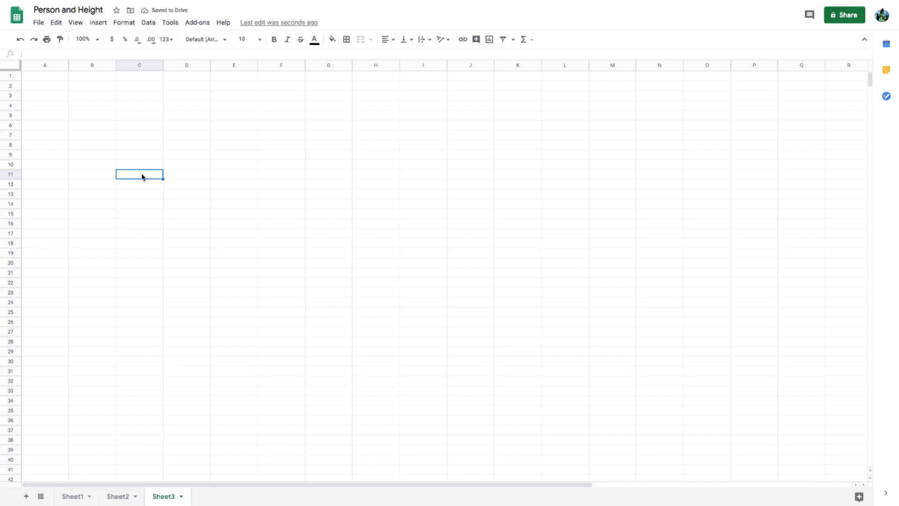